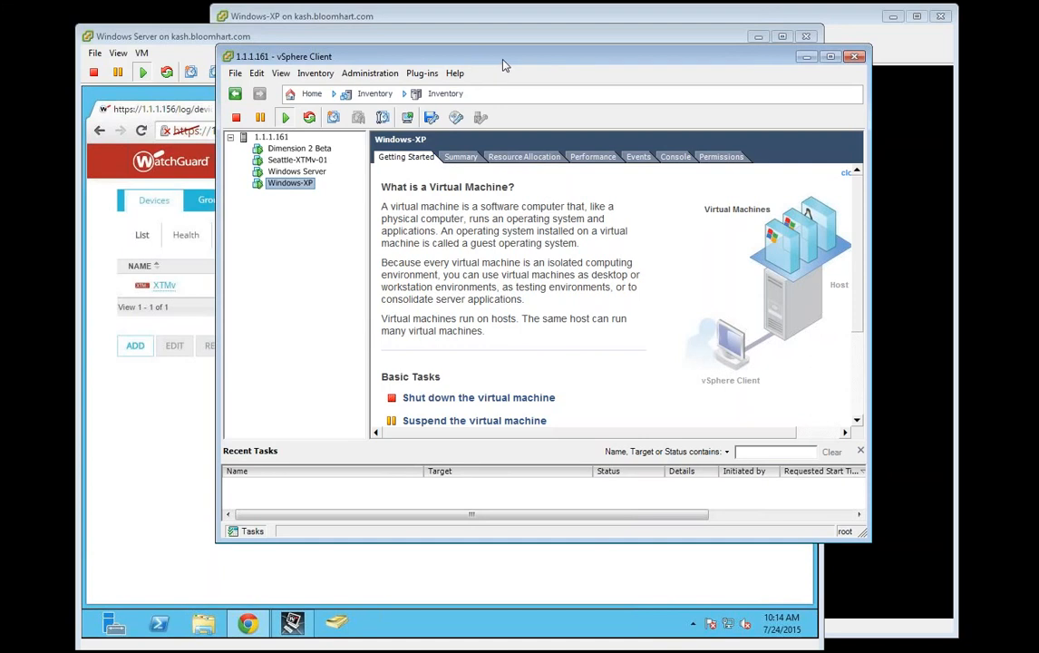
Step: Move vSphere aside and review the devices' health figures and license expiry dates
left_click_drag(505, 65, 487, 65)
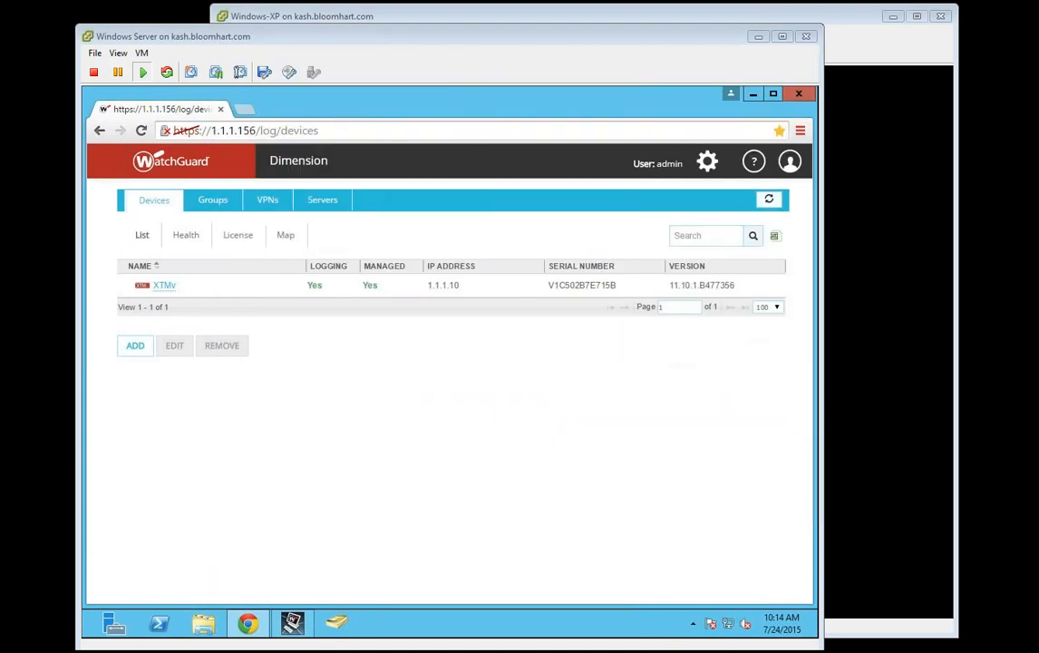
left_click(209, 42)
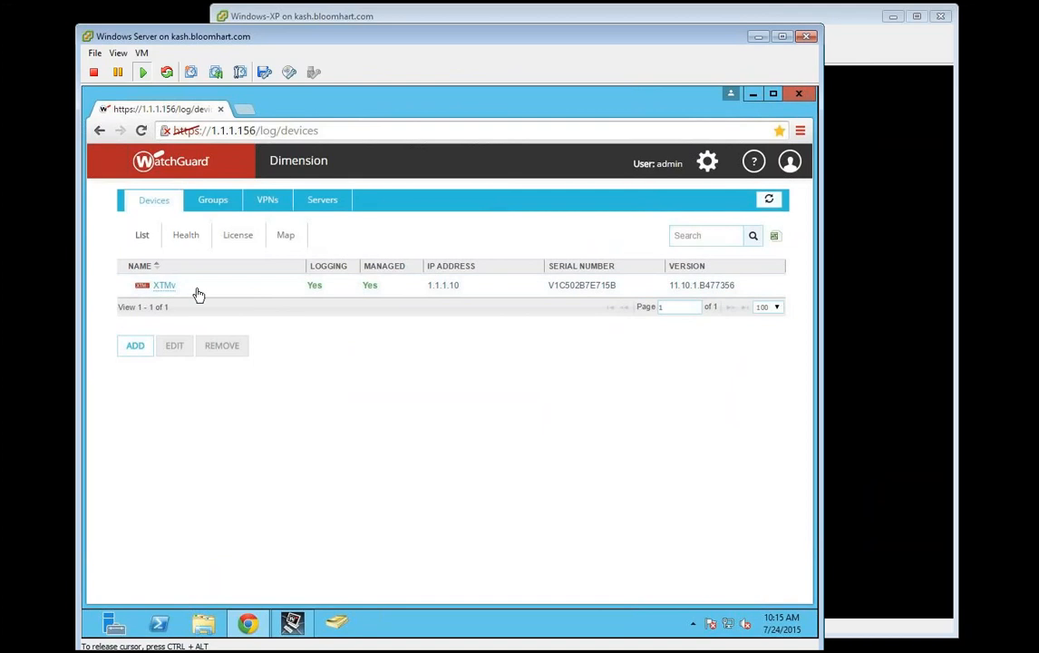
left_click(173, 239)
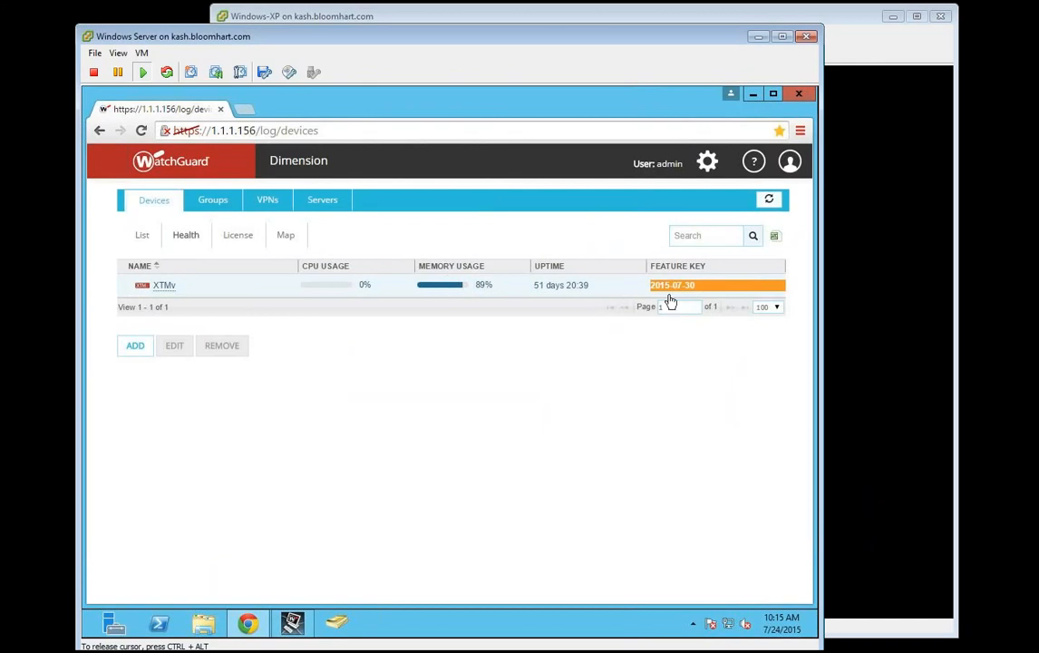
left_click(241, 237)
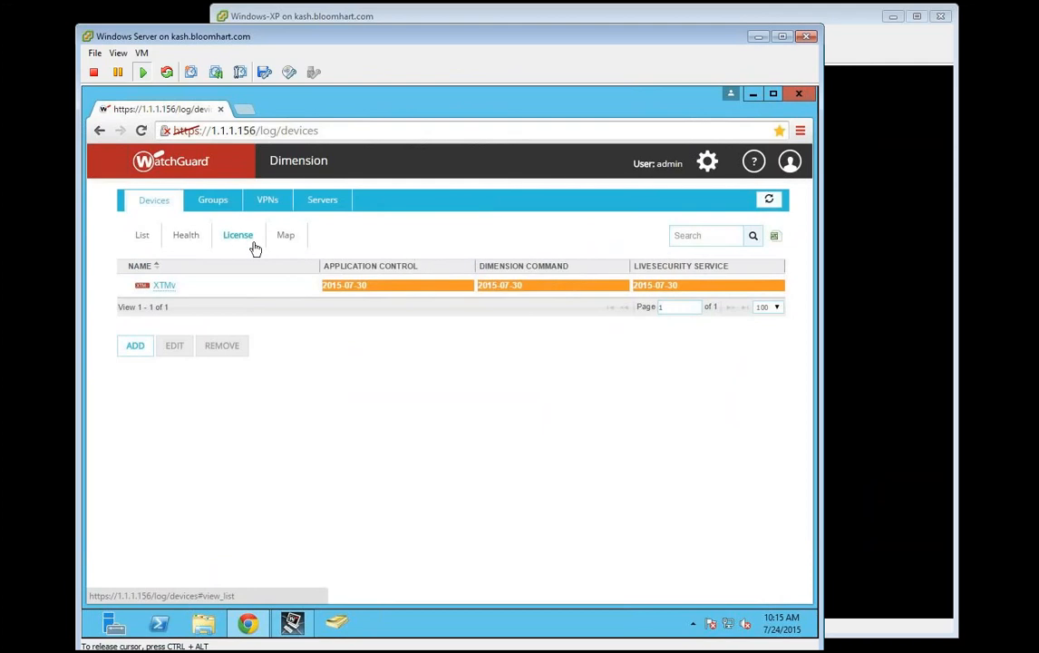
Step: Check the XTMv on the world map, then open its Device Summary from the device list
left_click(288, 242)
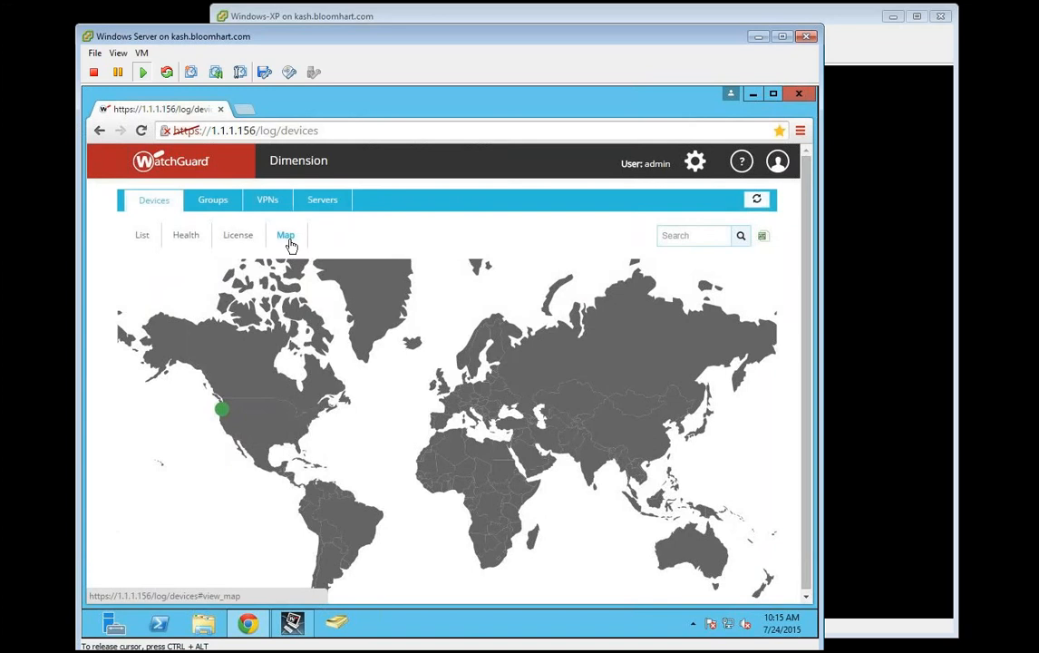
left_click(221, 409)
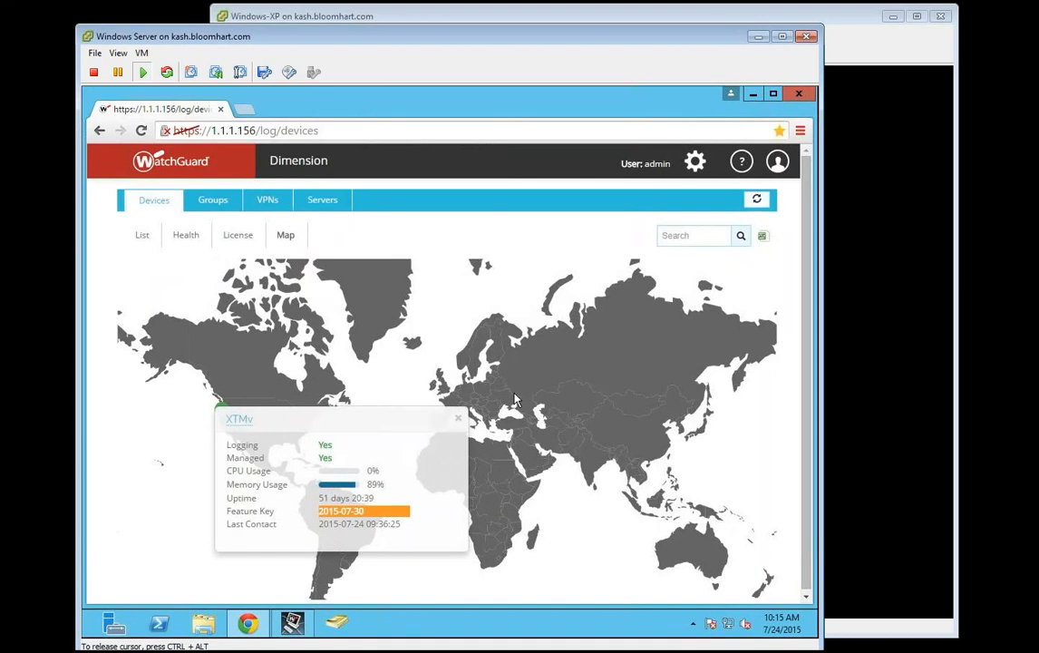
left_click(142, 235)
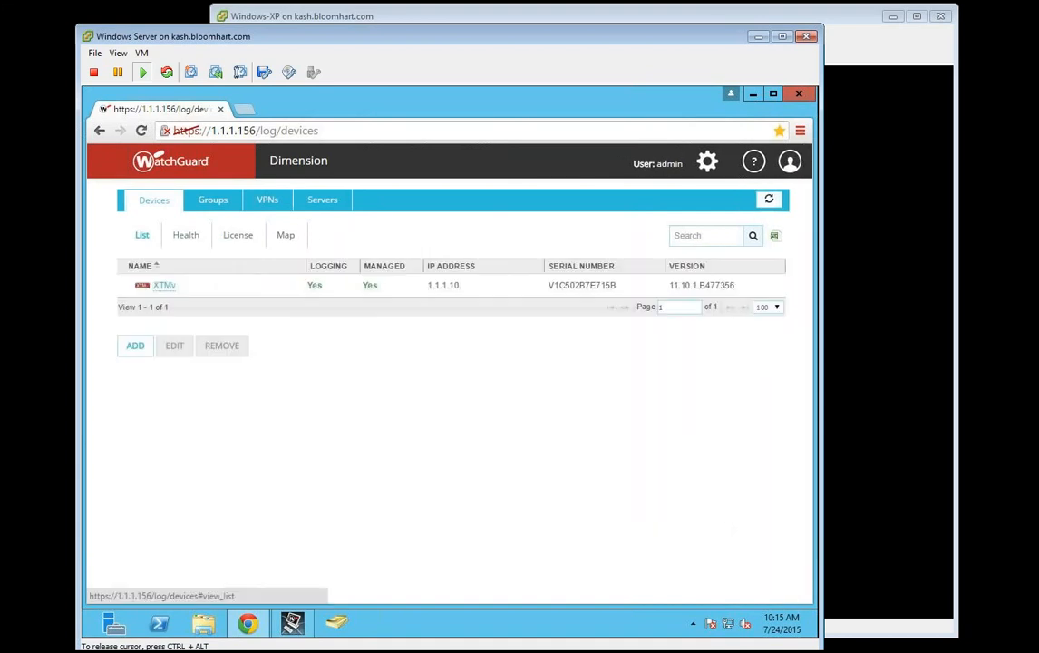
left_click(165, 288)
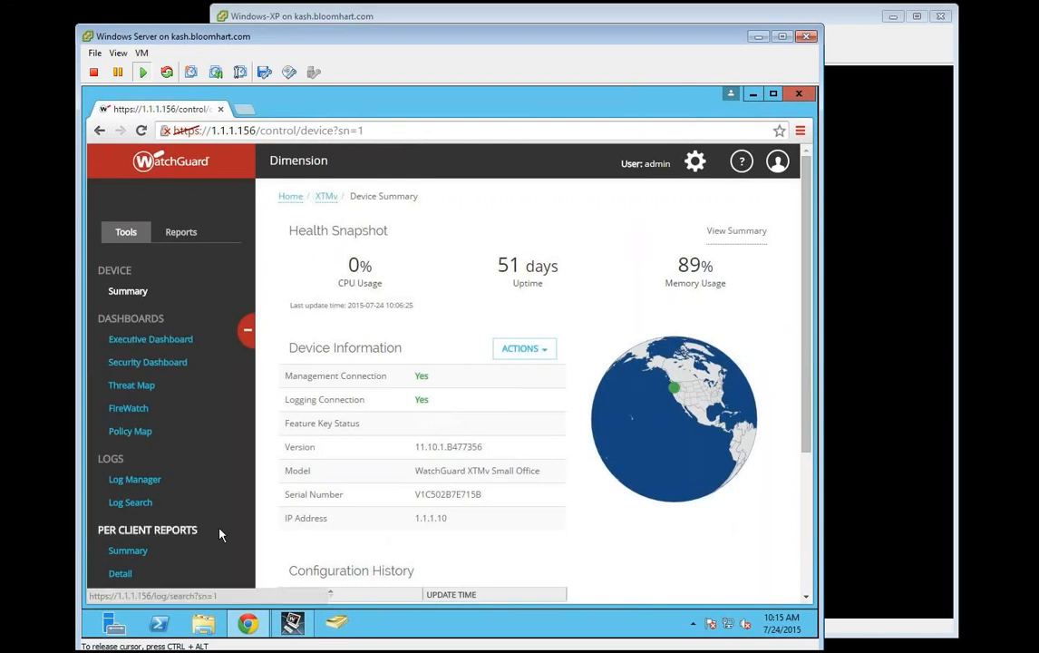
Step: Launch the XTMv's Fireware Web UI from the device actions, then switch to Windows XP
left_click(543, 349)
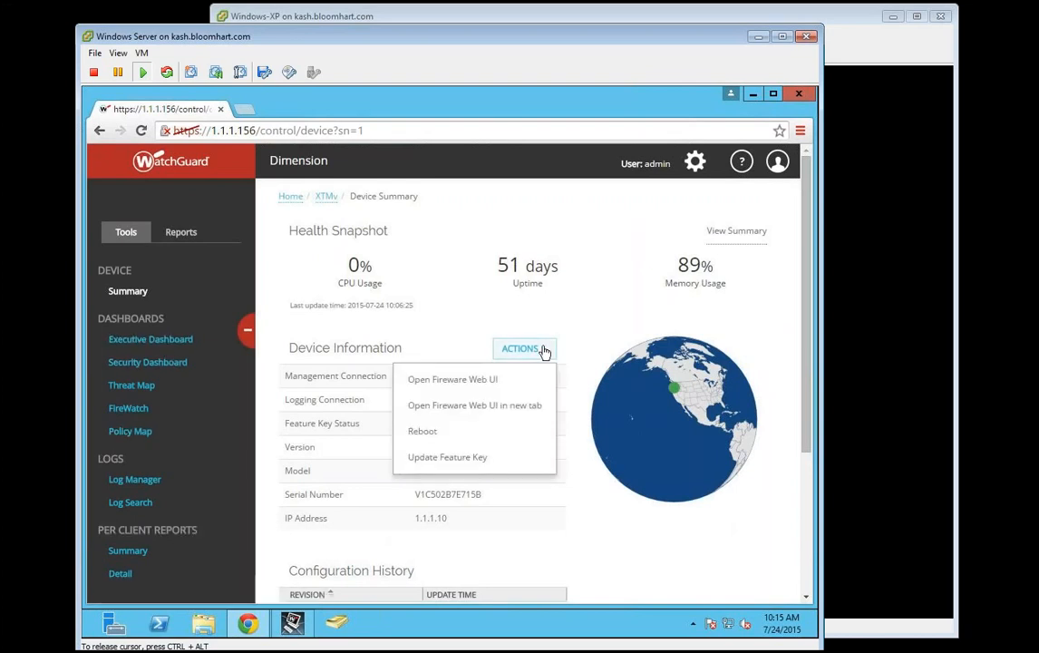
left_click(512, 387)
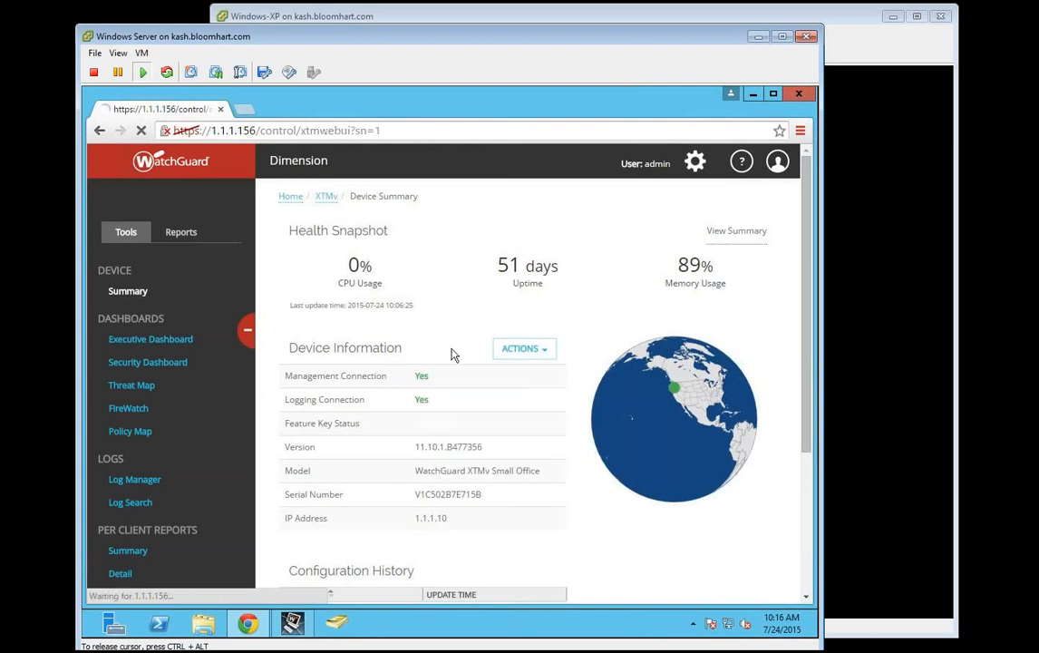
left_click(855, 329)
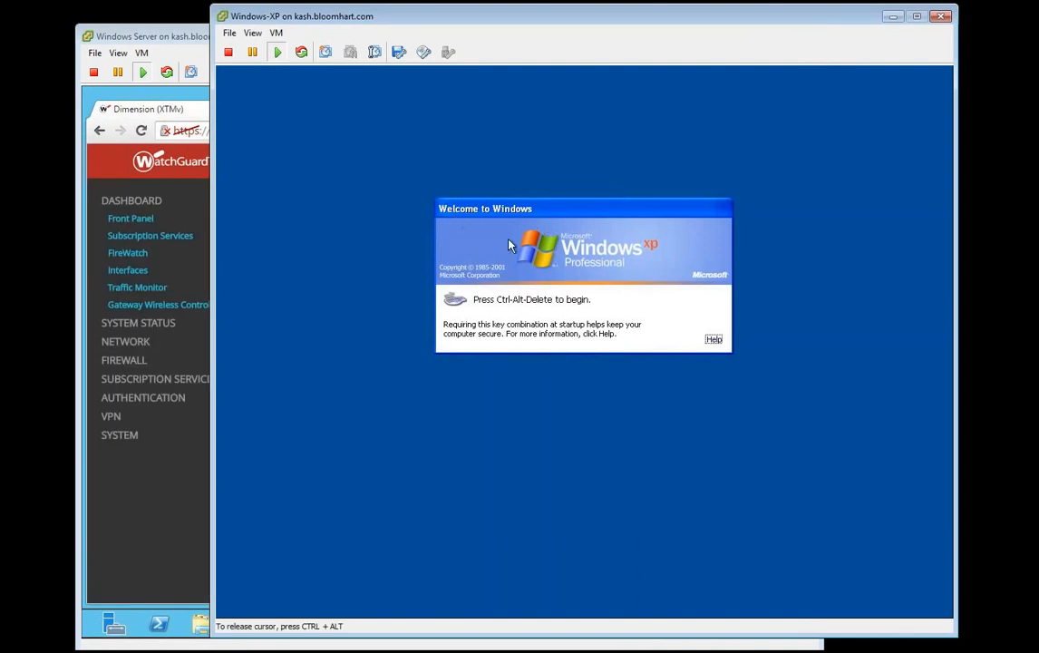
Step: Log on to WATCHGUARD-LAB on Windows XP as a domain user, then return to the server
key("ctrl+alt+Delete")
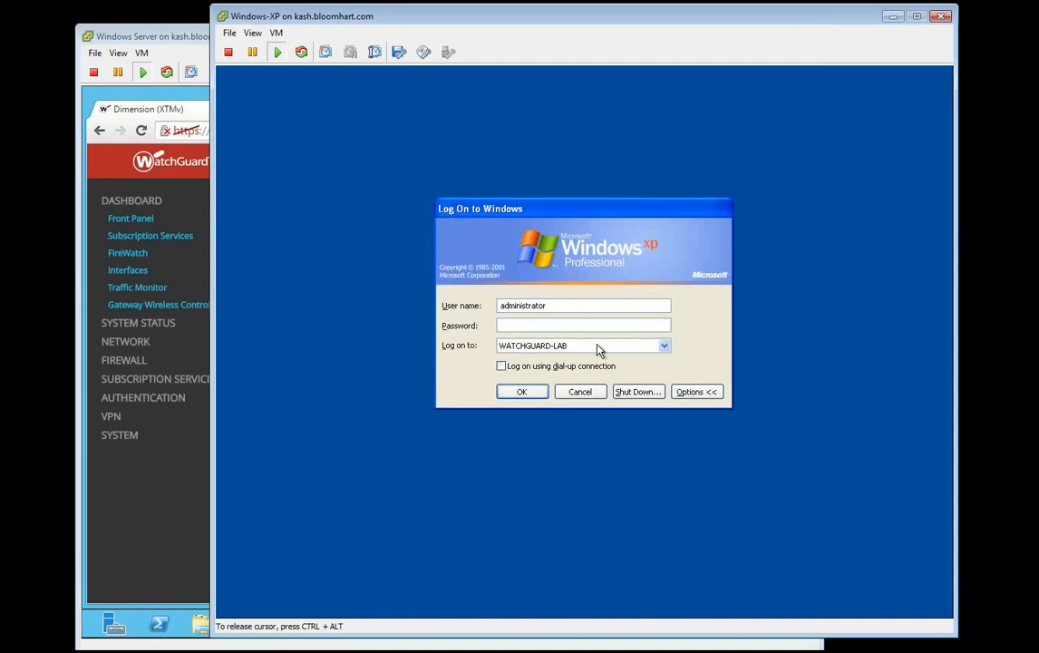
left_click(570, 346)
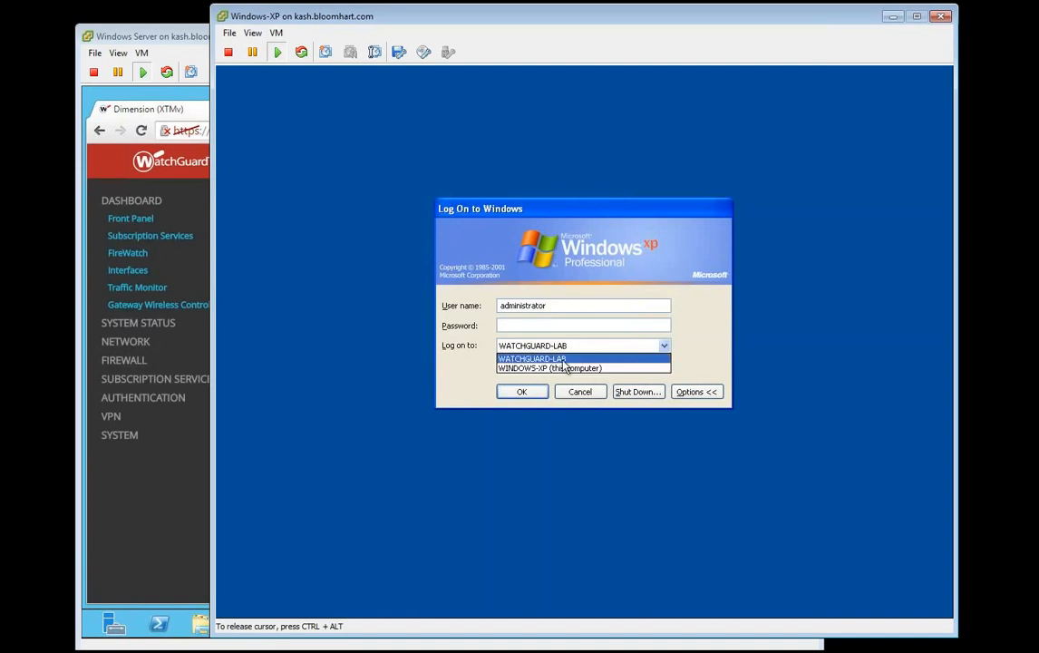
left_click(569, 305)
double_click(572, 306)
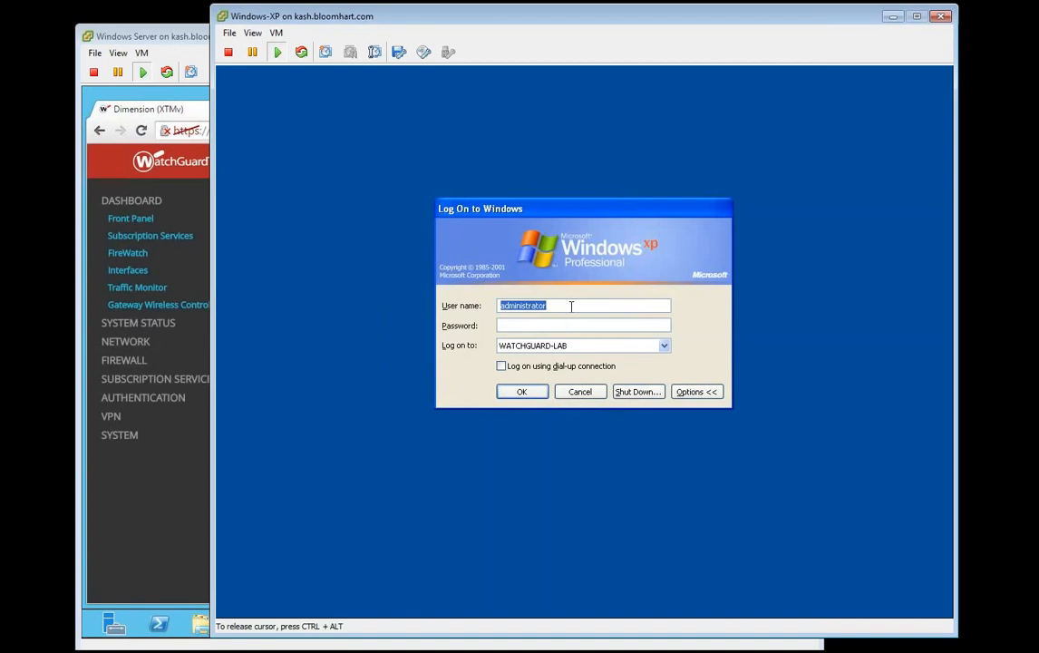
key("Return")
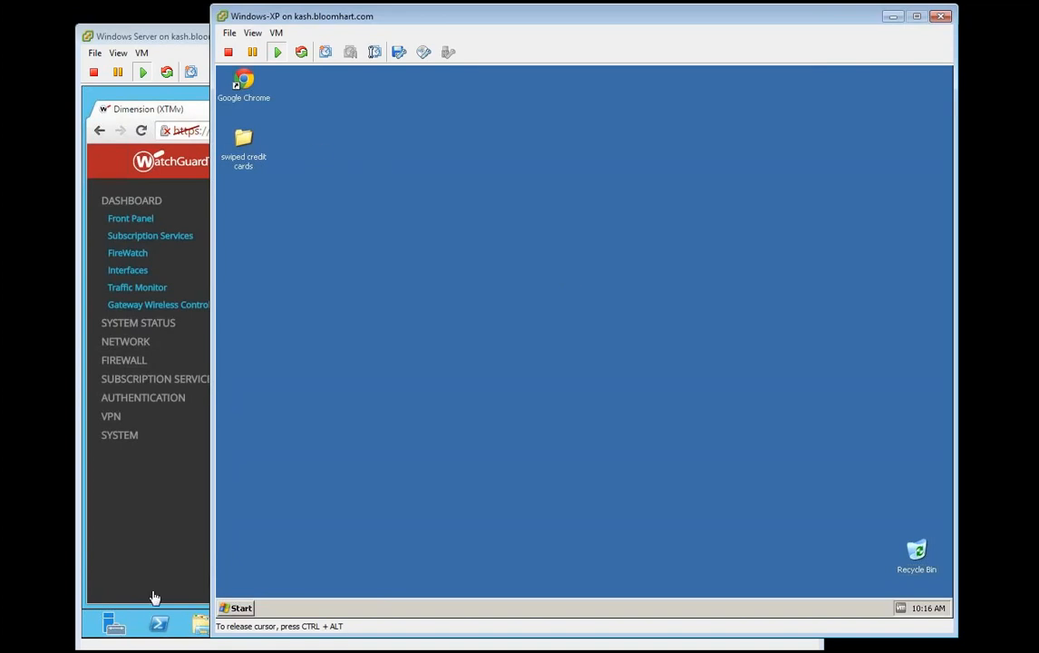
left_click(137, 511)
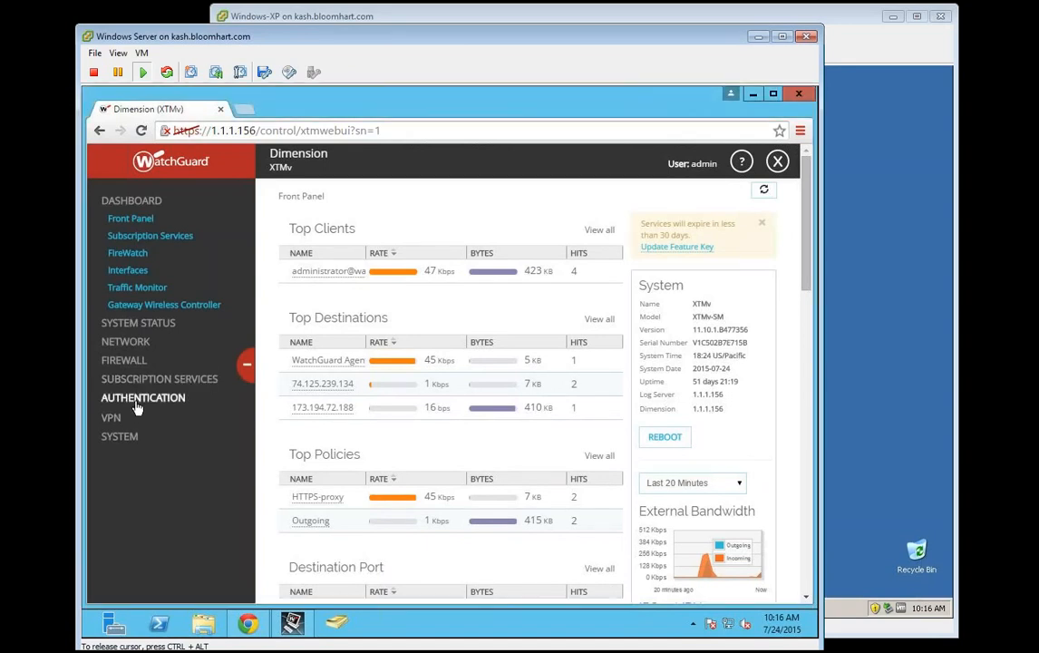
Step: Open System Status > Authentication List, showing administrator as a firewall user at 10.0.1.2
left_click(136, 404)
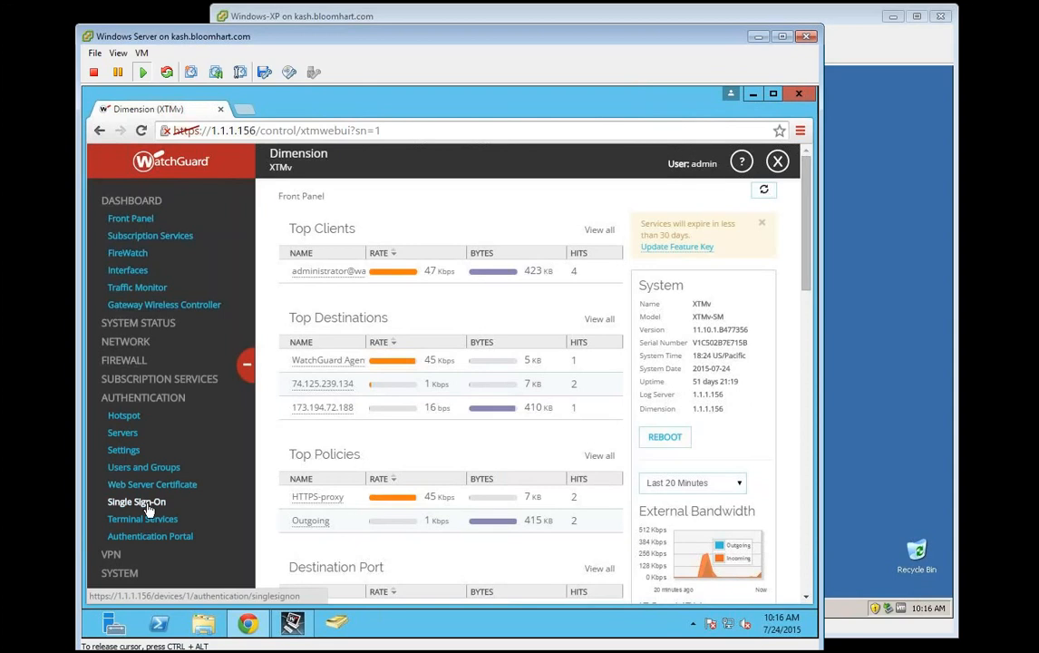
left_click(136, 324)
left_click(145, 358)
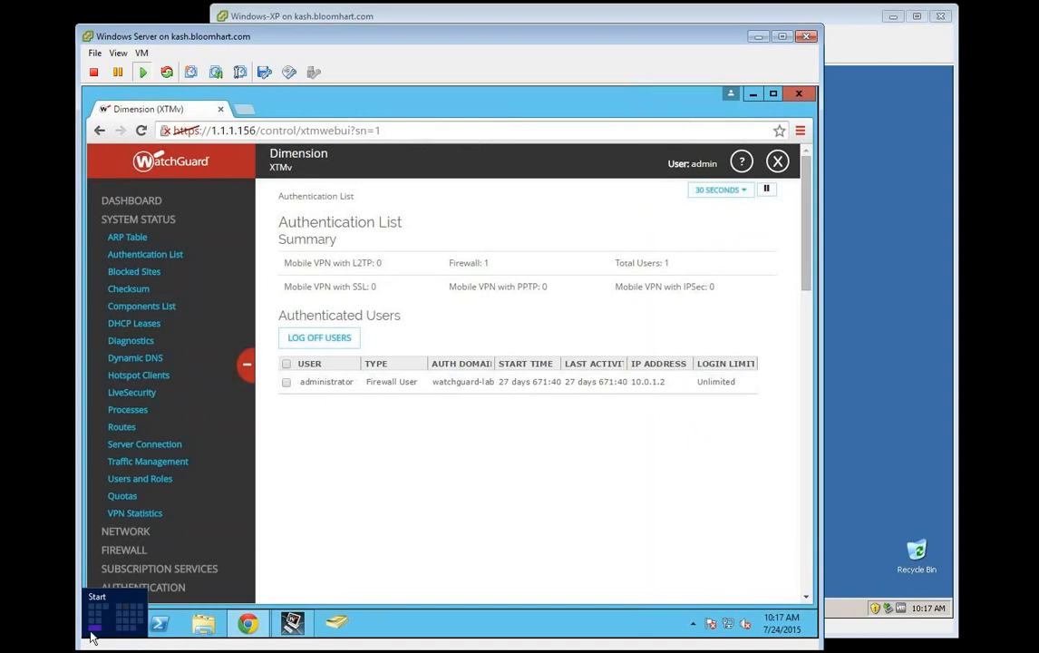
Step: Launch Event Viewer with eventvwr and expand Windows Logs
left_click(92, 633)
key("super+r")
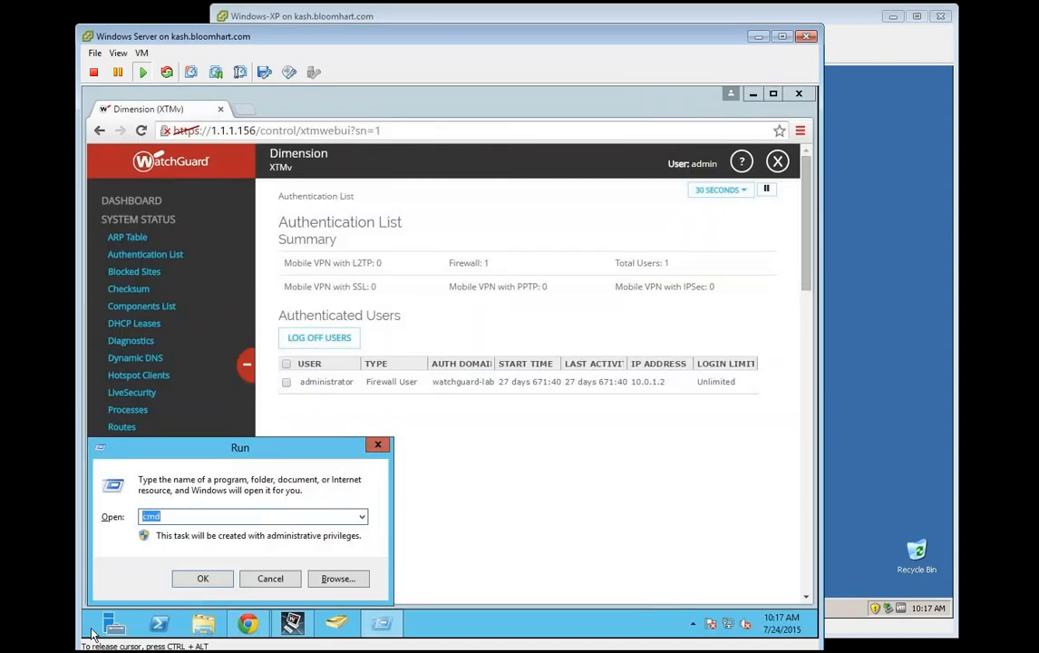
type("eventvwr")
key("Return")
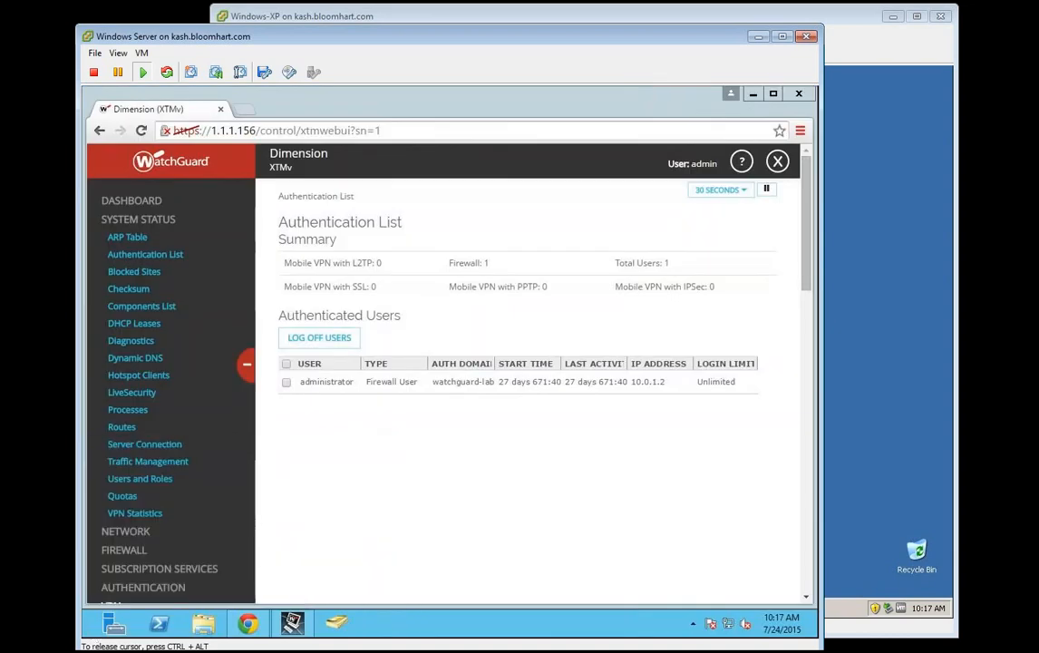
left_click(316, 302)
double_click(319, 305)
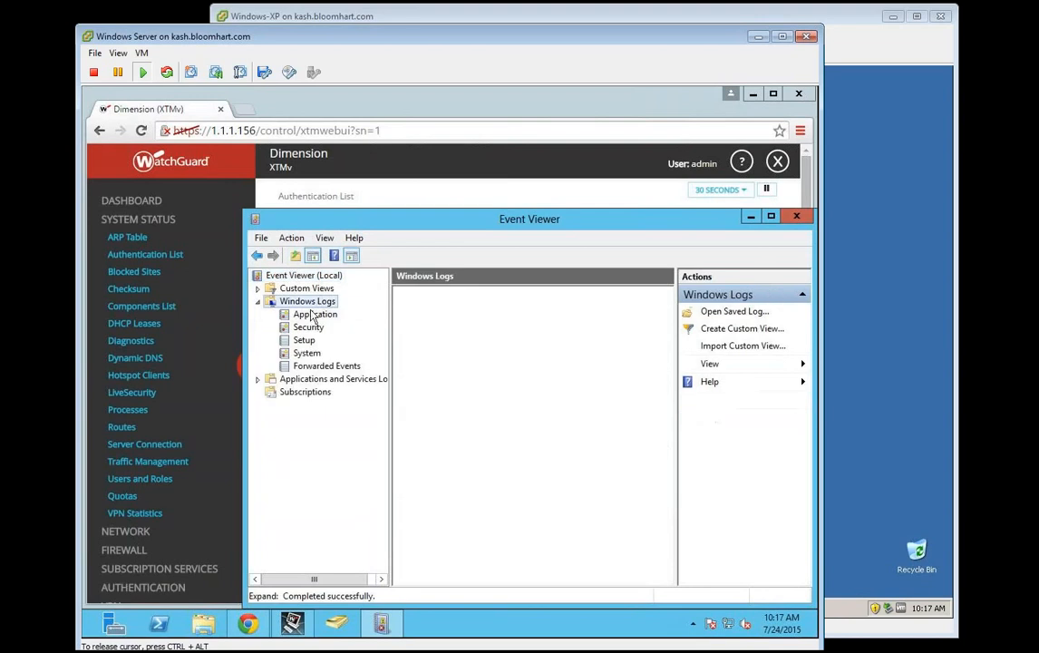
Step: View the Security log's logon and logoff events, then bring the Dimension page forward
left_click(314, 328)
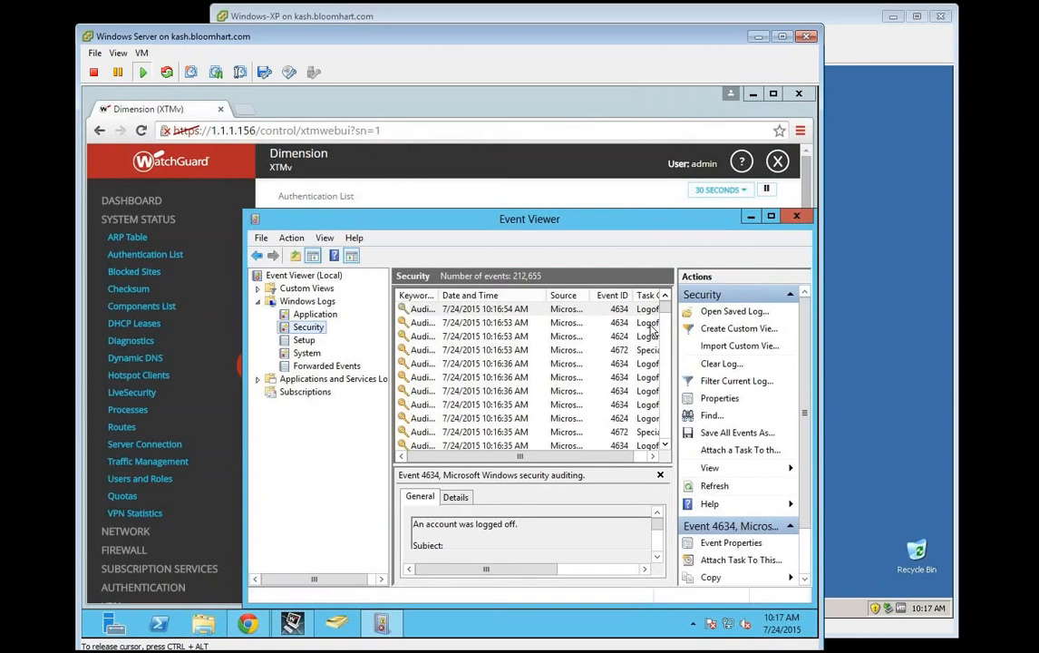
left_click(522, 115)
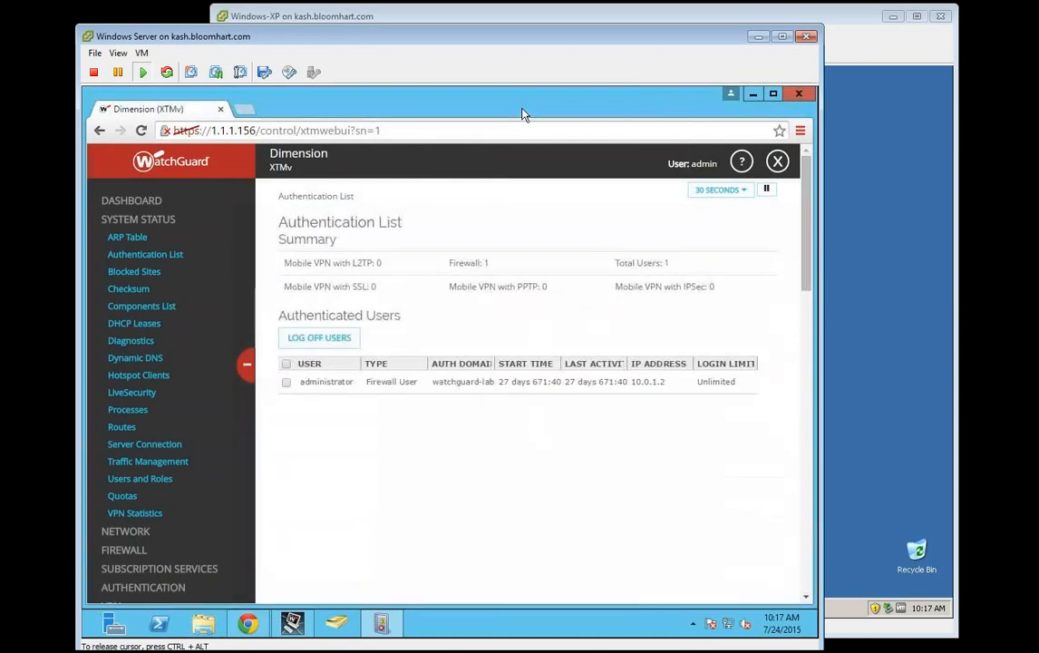
left_click(868, 369)
left_click(237, 608)
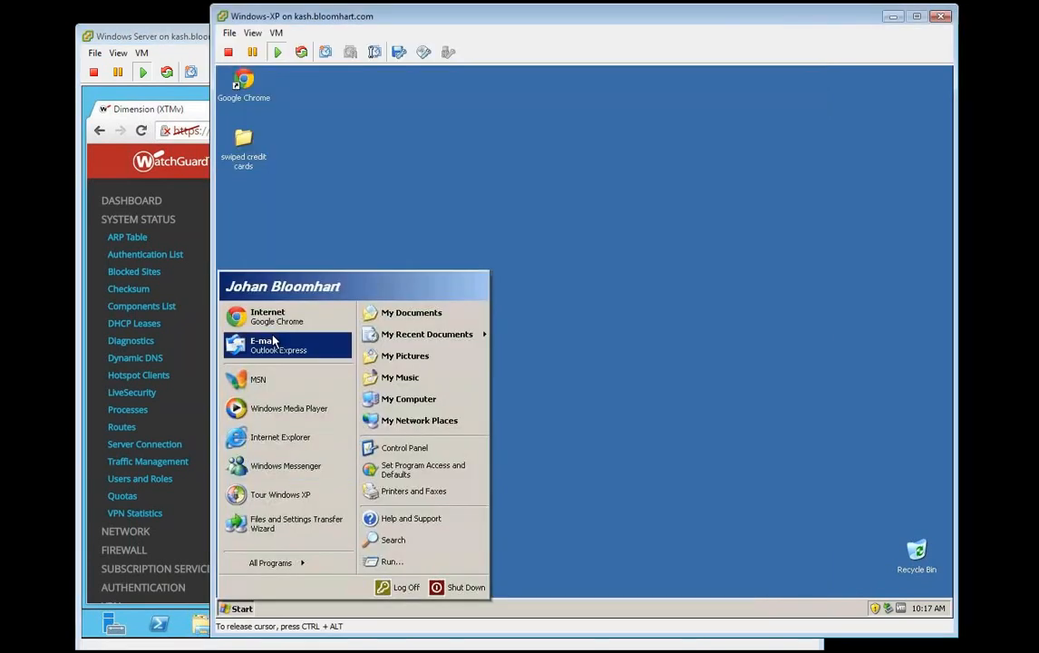
left_click(270, 313)
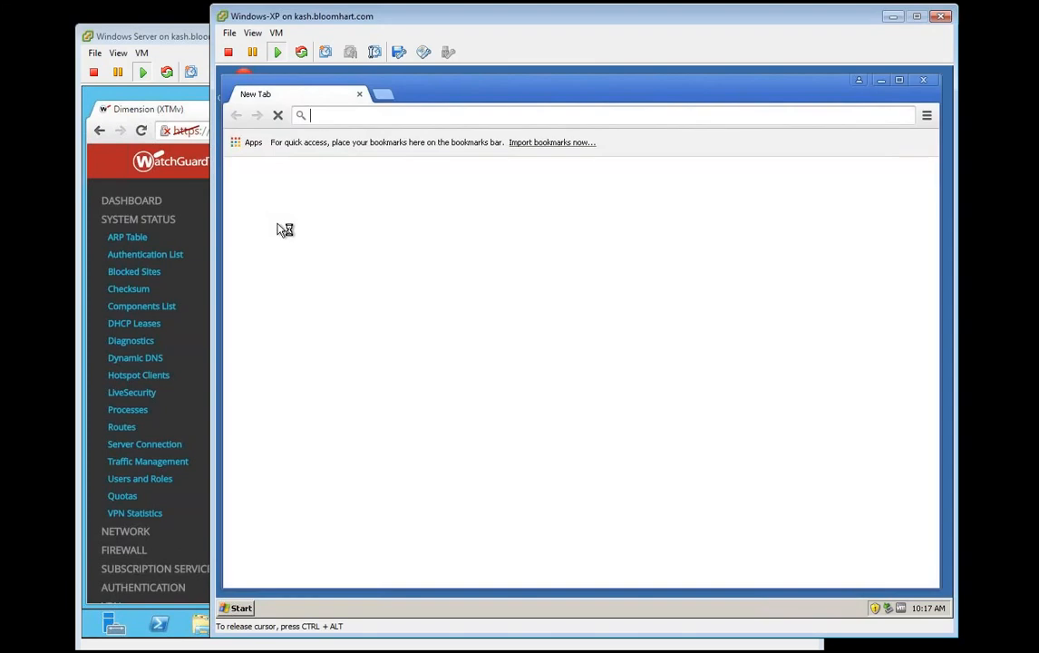
type("ww.google.com")
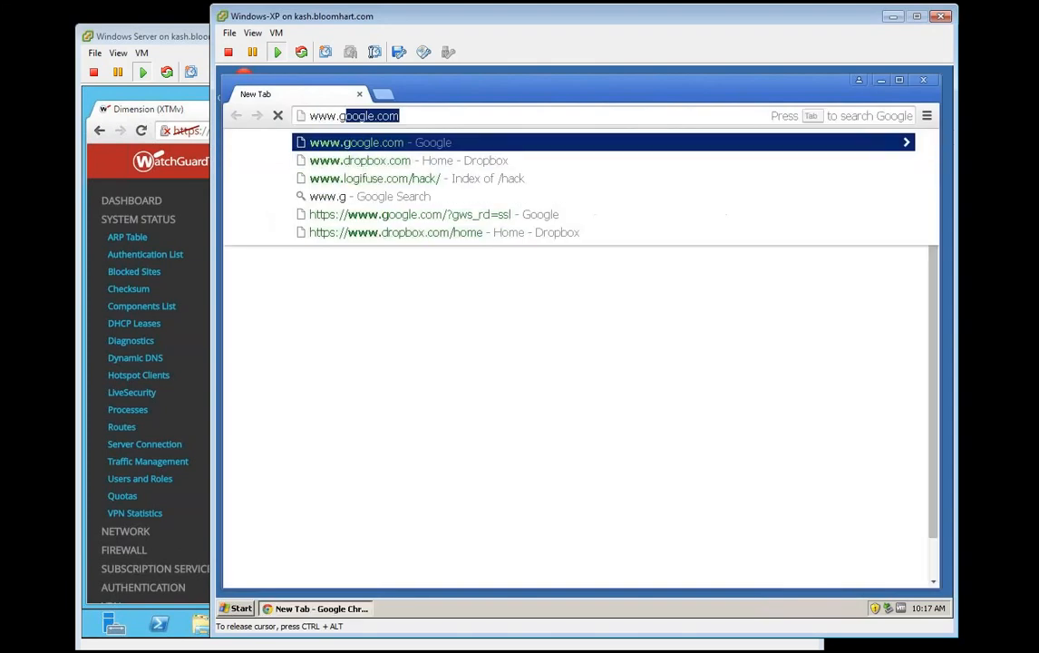
key("Return")
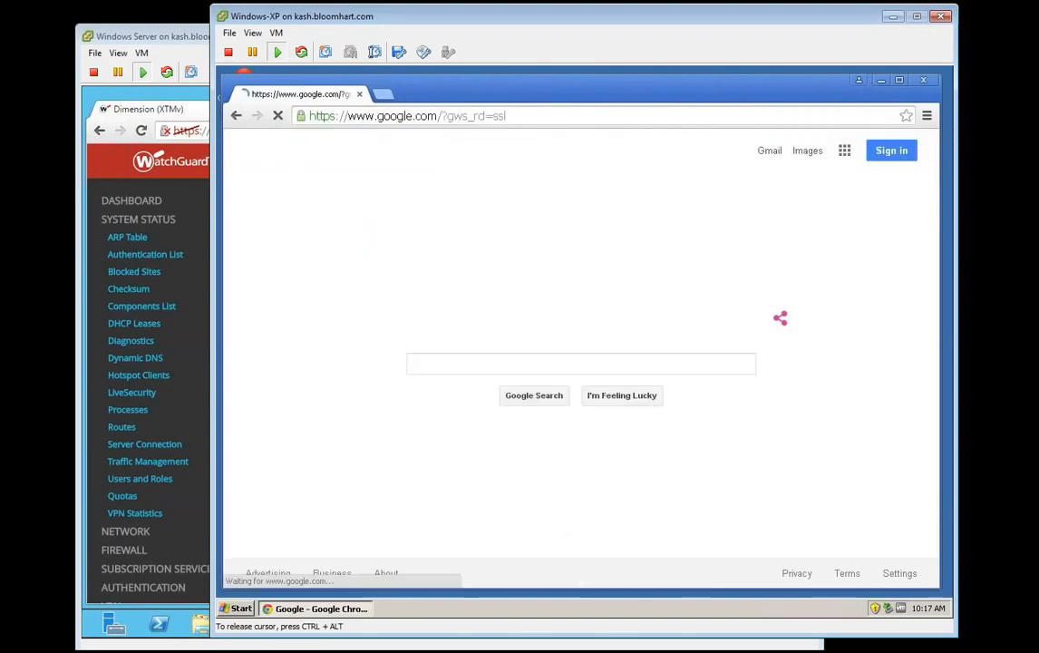
left_click_drag(130, 37, 95, 26)
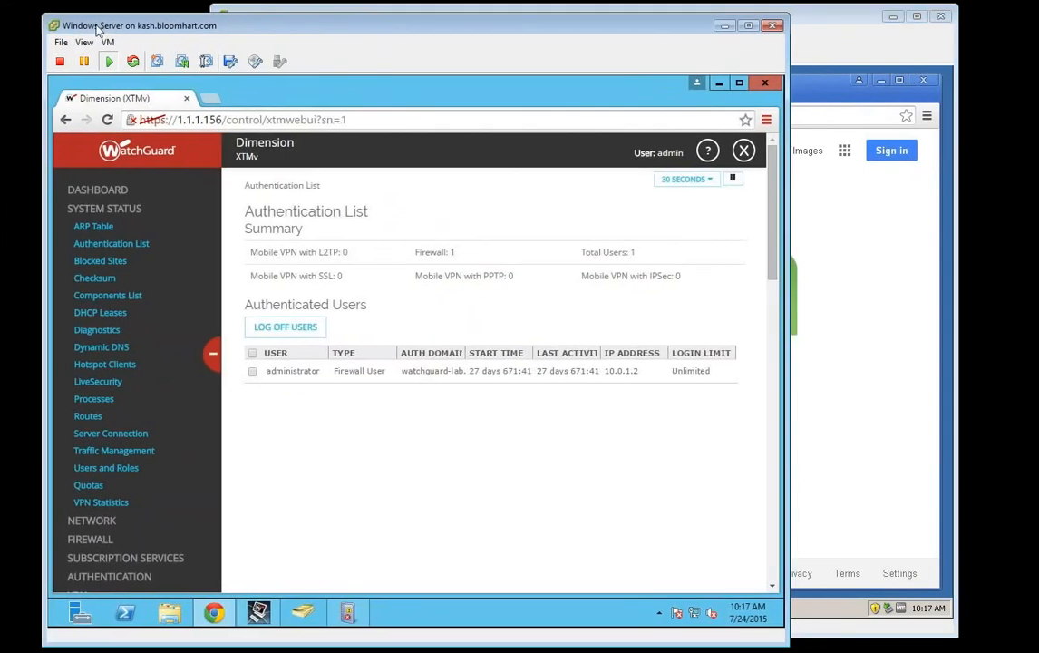
Step: Launch the SSO Agent Configuration Tools from the server's Start screen via 'sso'
left_click(311, 410)
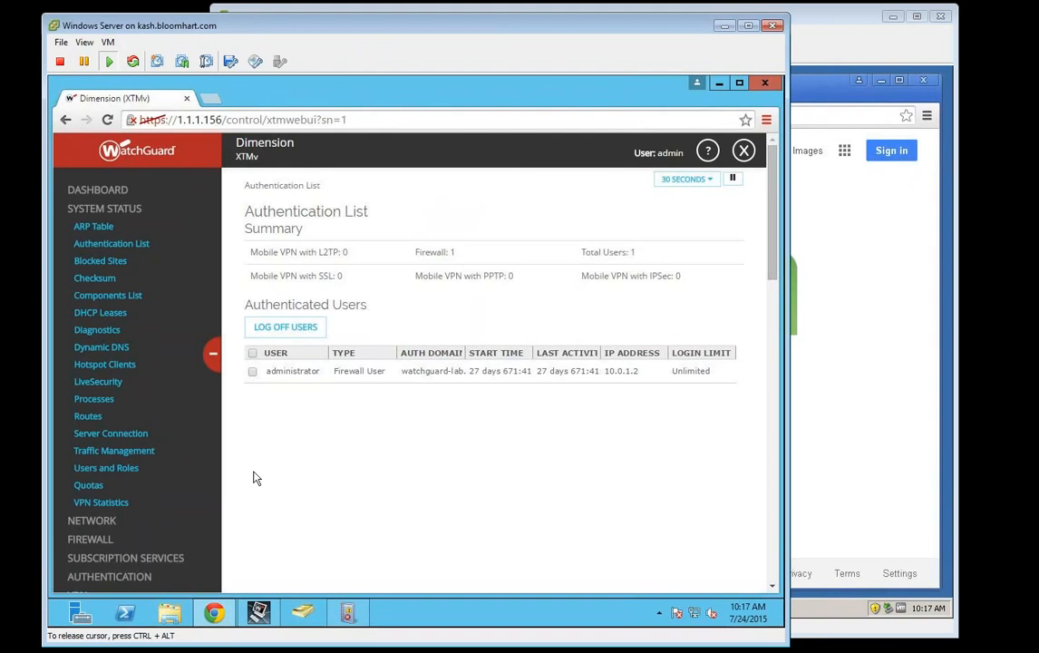
left_click(50, 627)
type("sso")
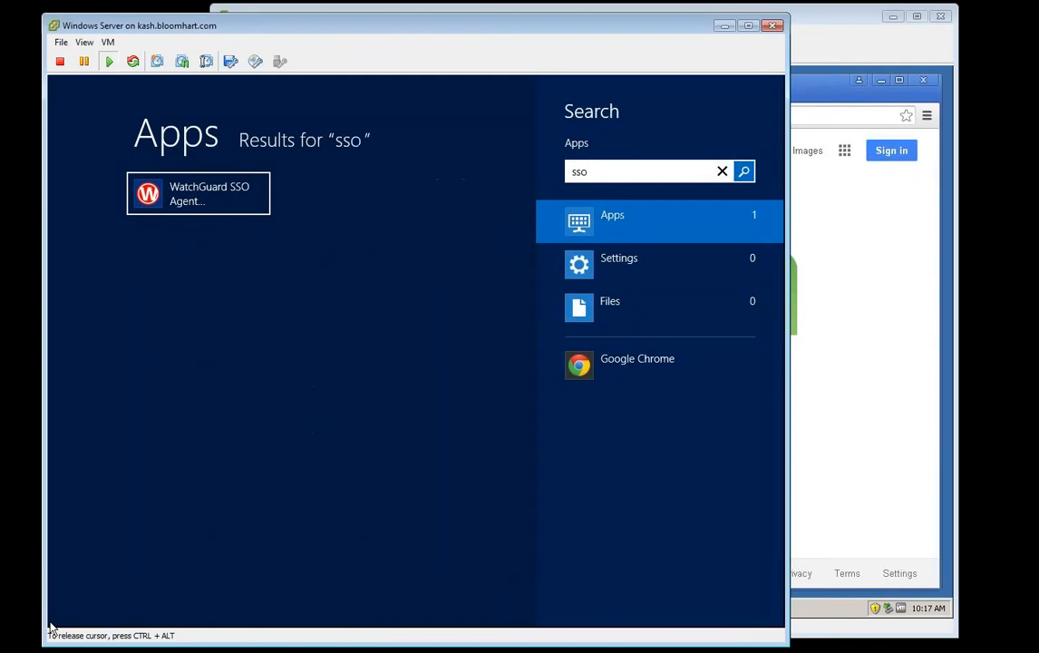
key("Return")
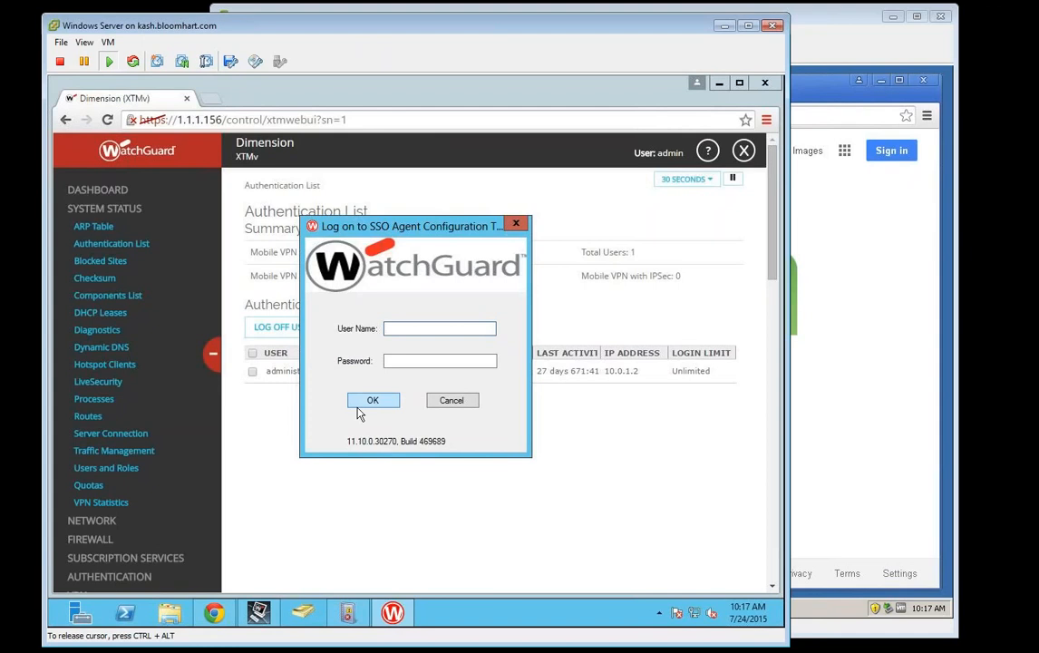
Step: Log on as admin with the account password, showing watchguard-lab at 10.0.1.2, port 389
type("admin")
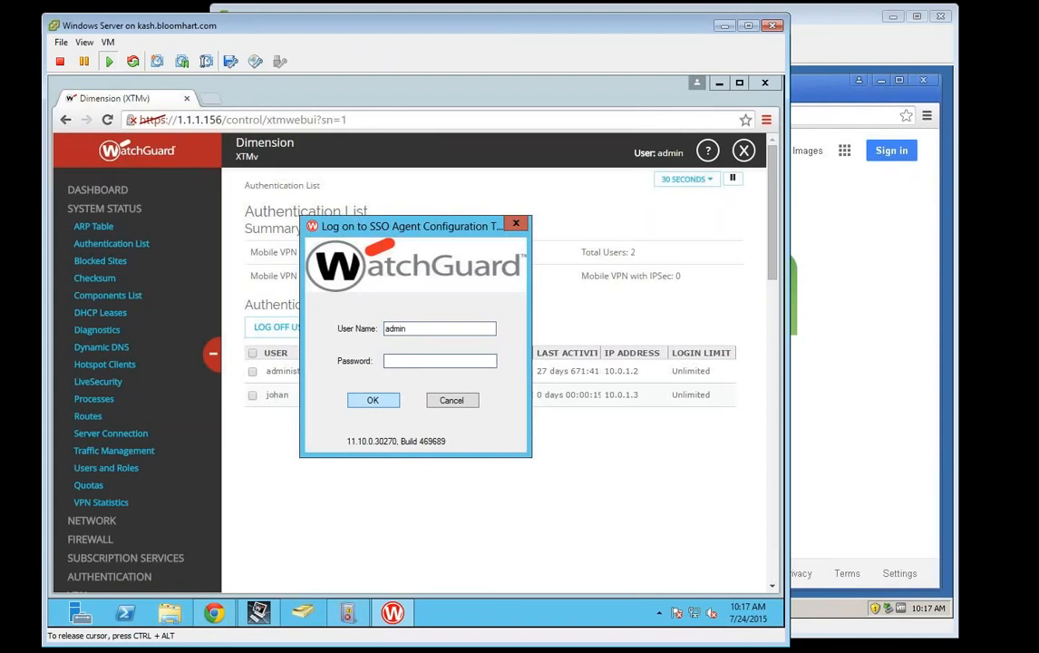
key("Tab")
type("*********")
left_click(622, 442)
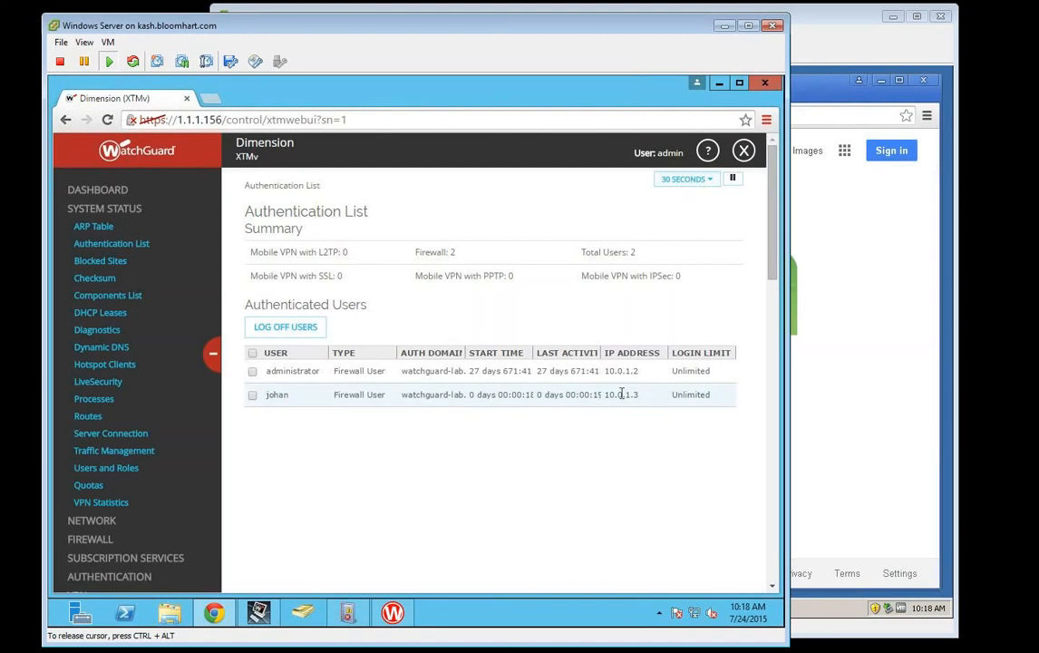
left_click(392, 612)
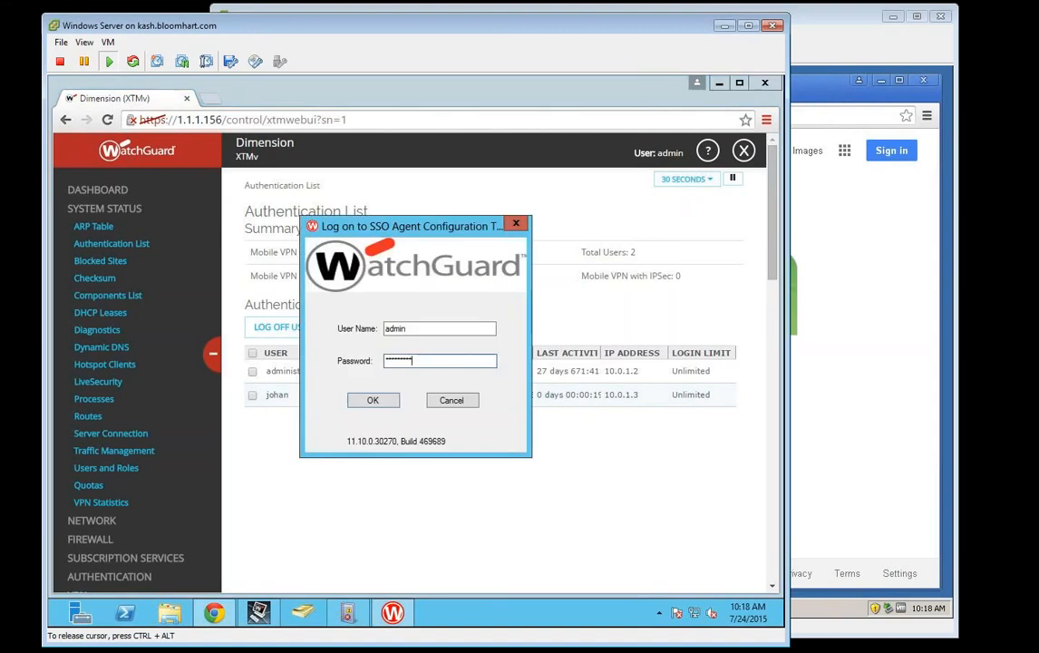
left_click(392, 399)
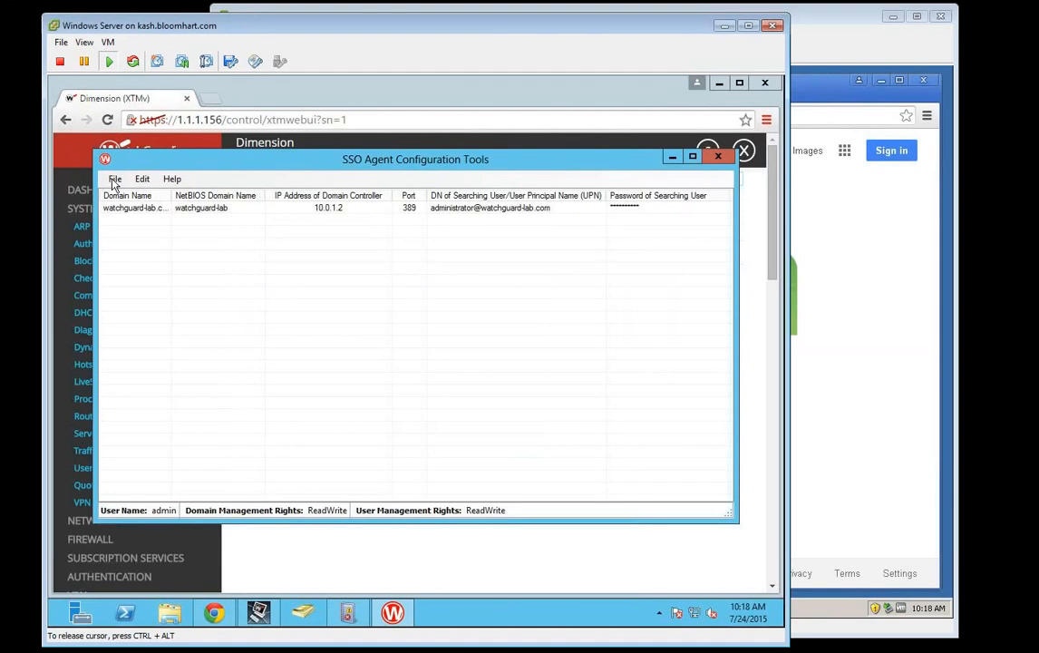
left_click(114, 180)
left_click(114, 181)
left_click(142, 179)
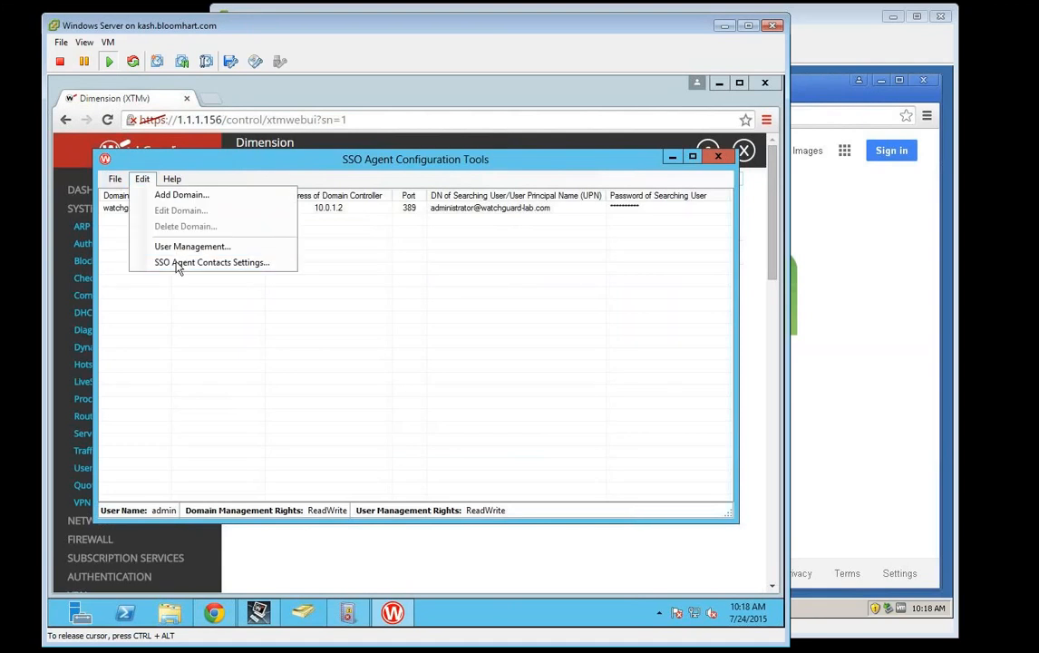
left_click(179, 246)
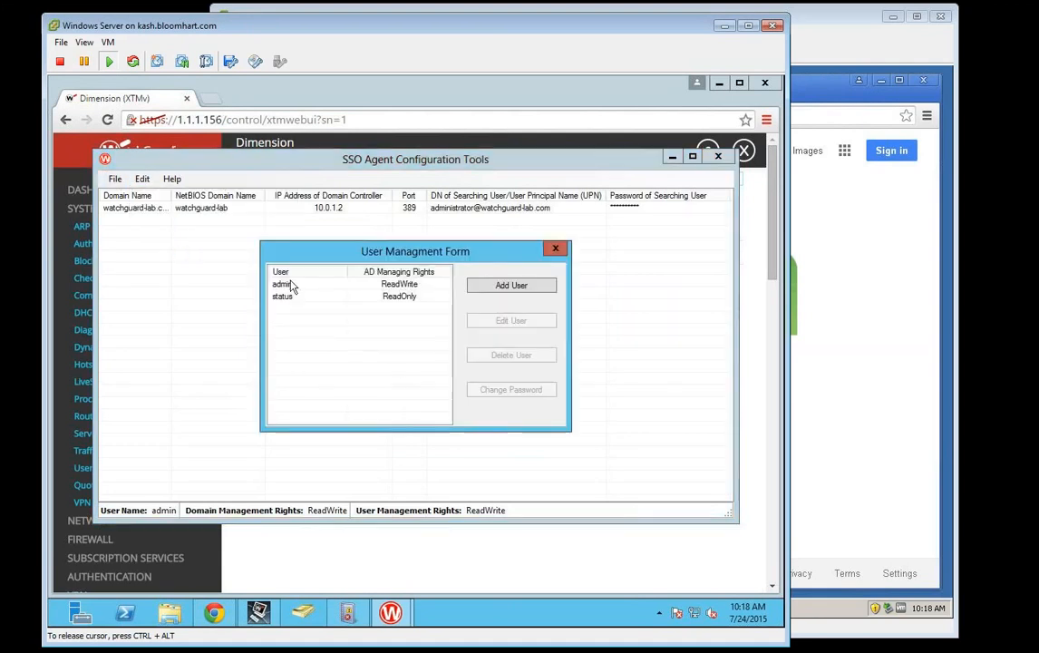
left_click(313, 284)
left_click(506, 393)
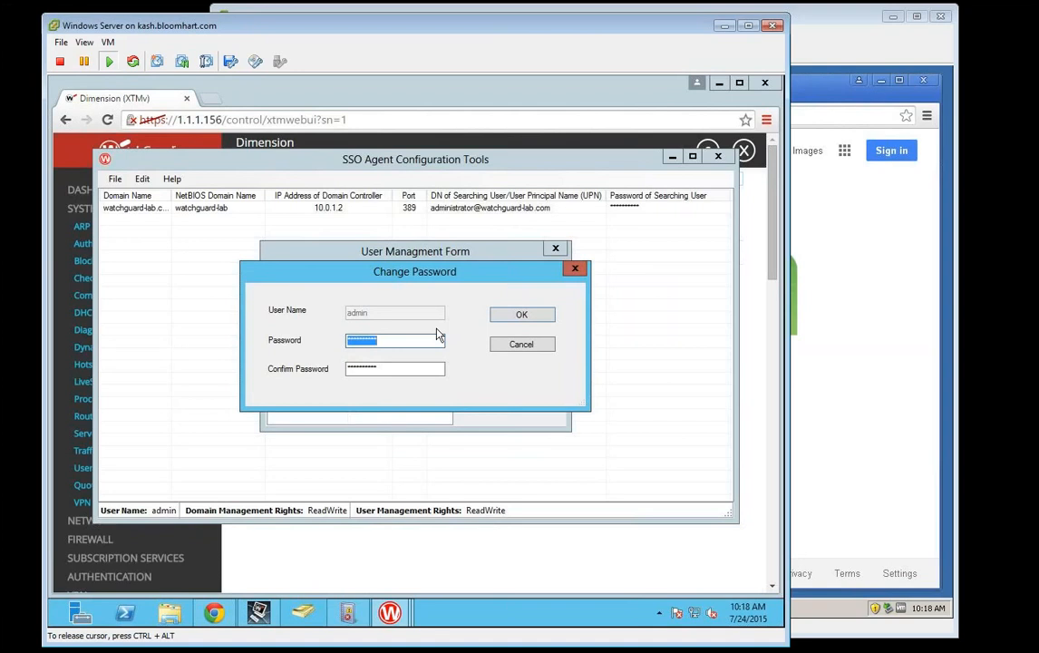
left_click(522, 345)
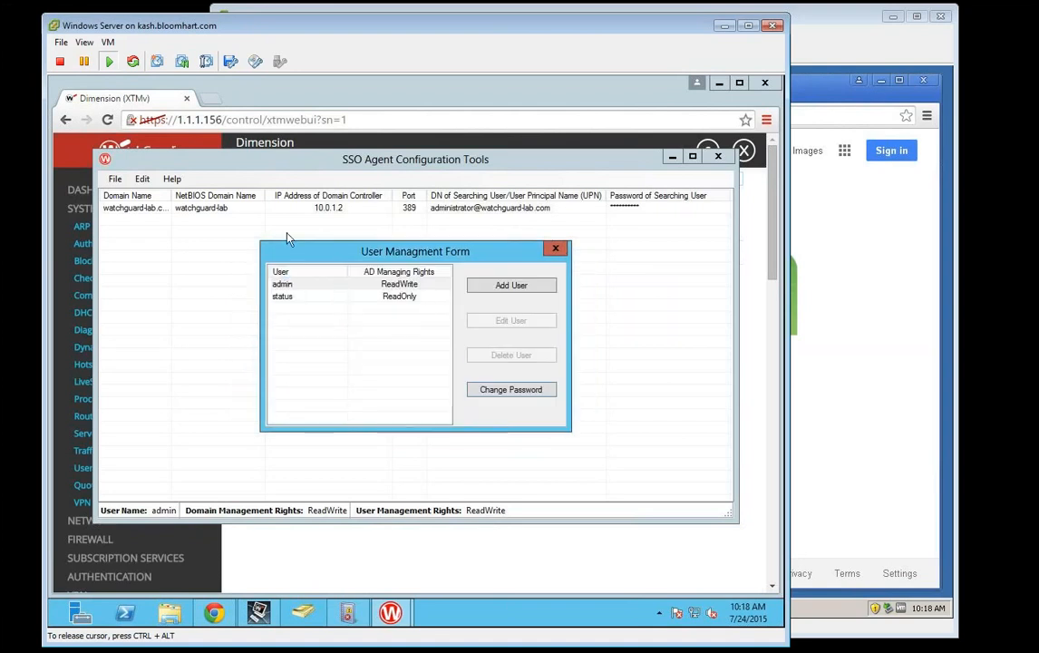
left_click(555, 249)
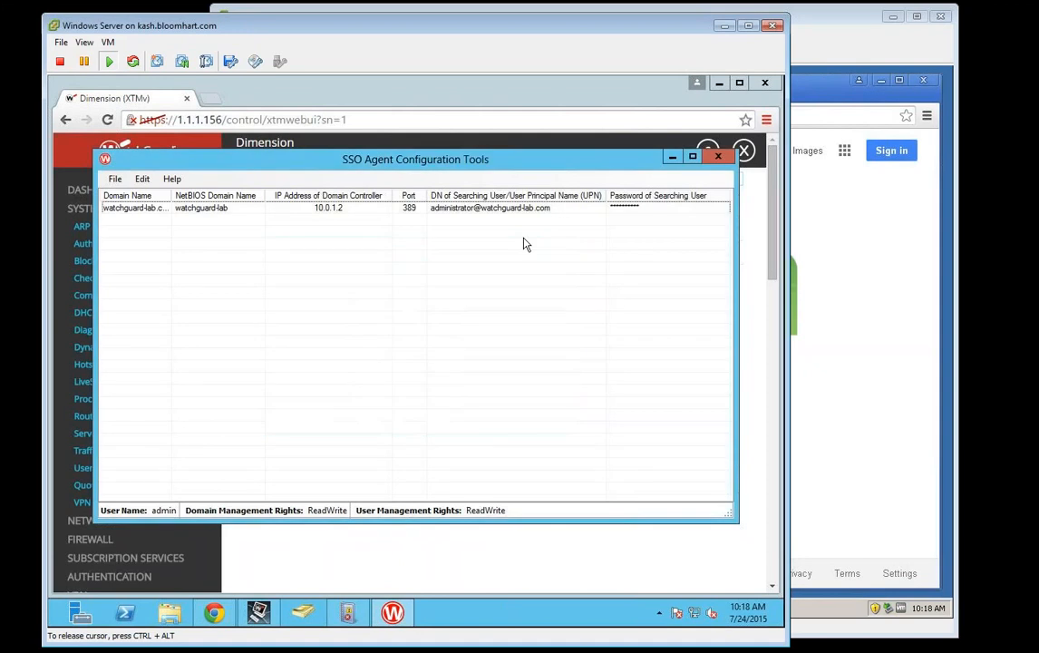
Step: Open watchguard-lab's Edit Domain settings and inspect its NetBIOS domain name
double_click(145, 207)
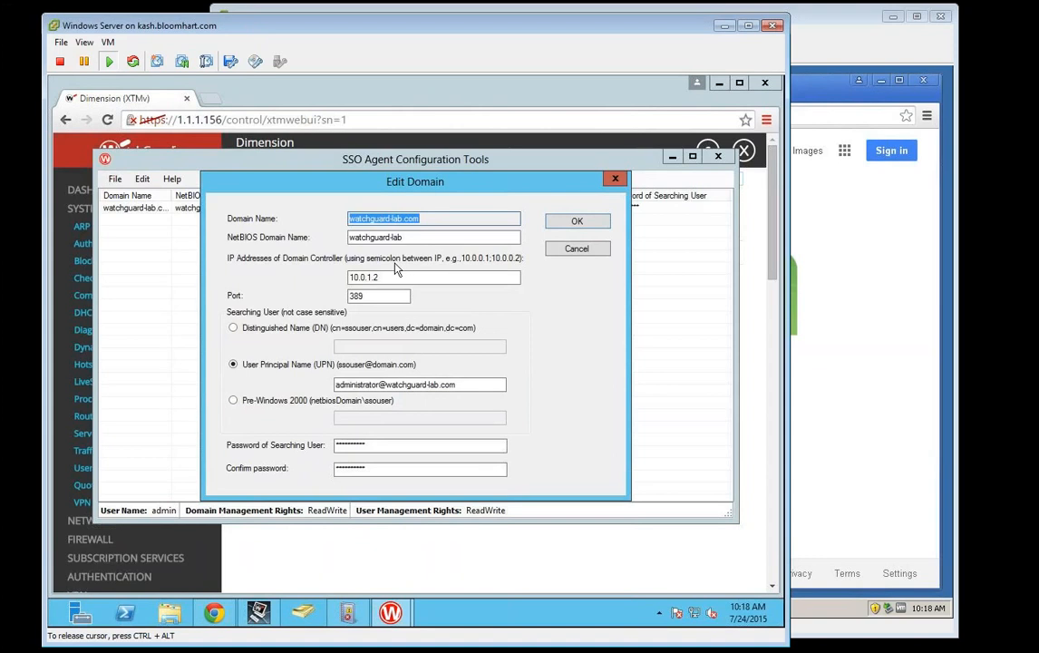
left_click_drag(406, 238, 378, 237)
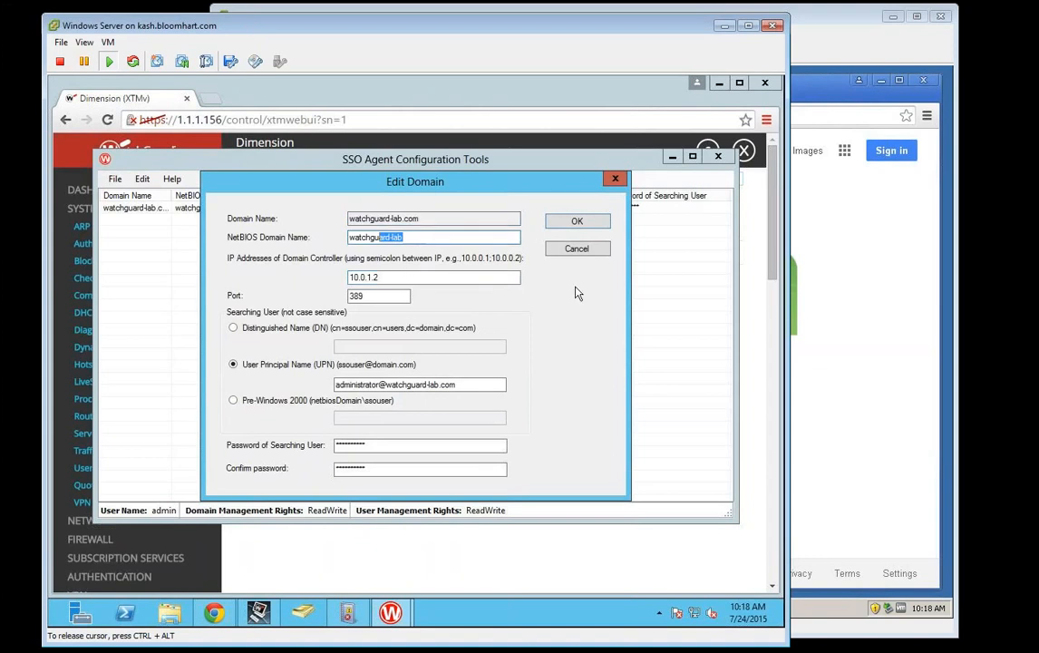
left_click(457, 235)
left_click(57, 622)
Step: Search for 'adsi' and launch ADSI Edit
type("adsi")
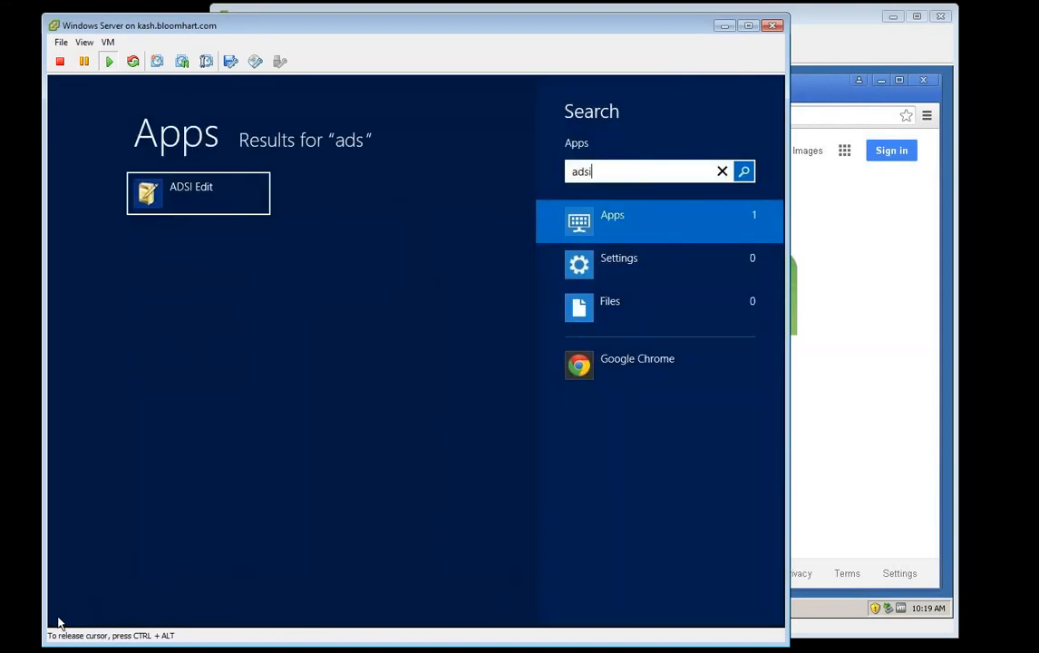
key("Return")
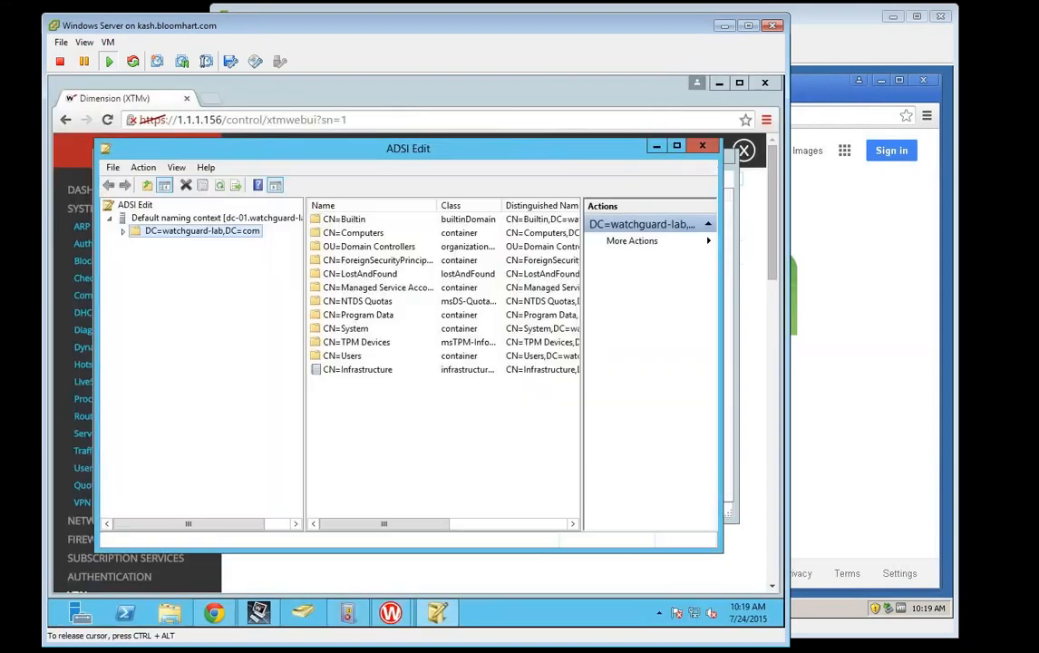
double_click(186, 232)
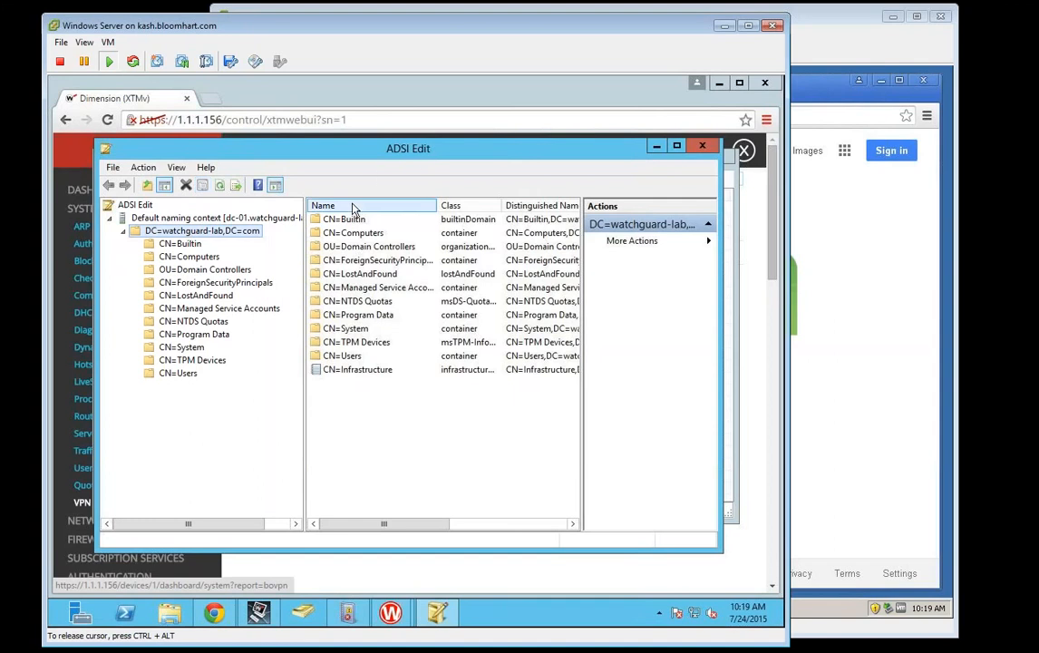
left_click(54, 619)
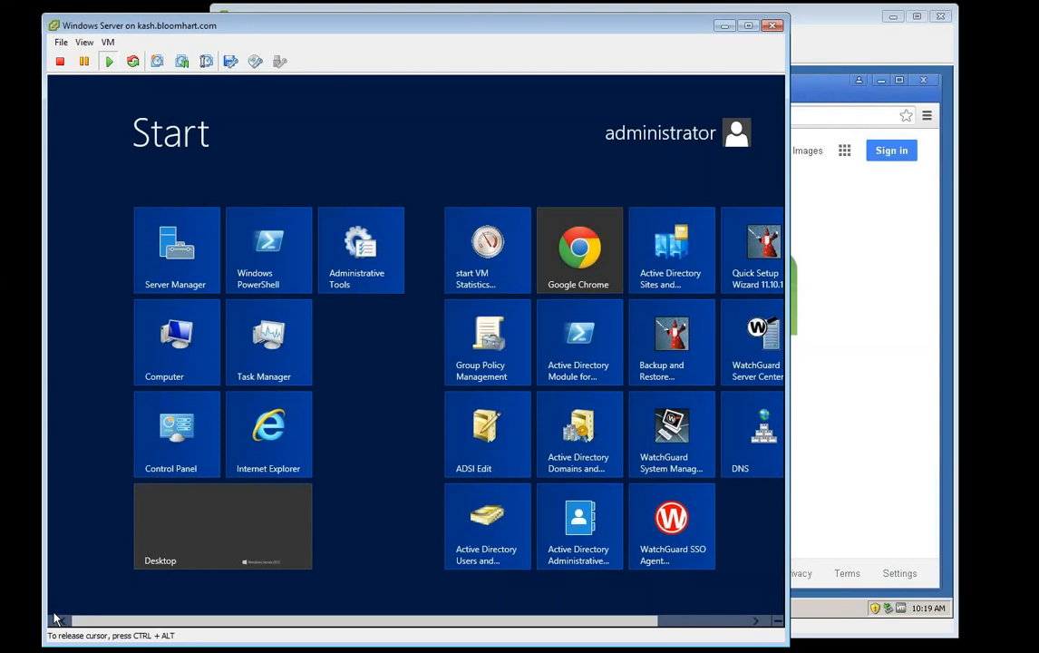
type("adsi")
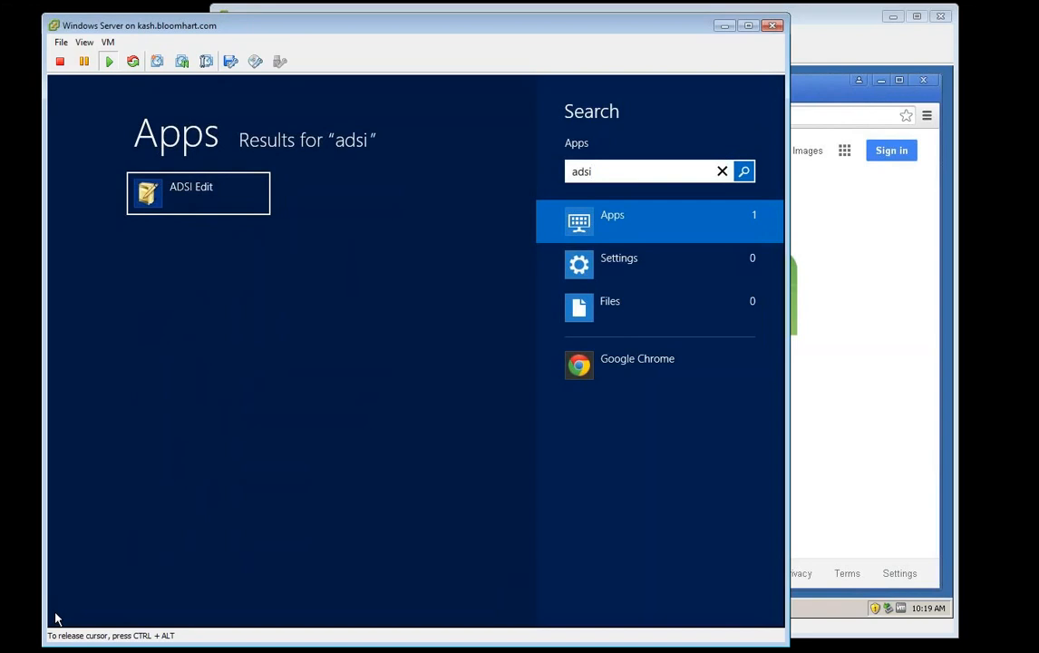
left_click(208, 198)
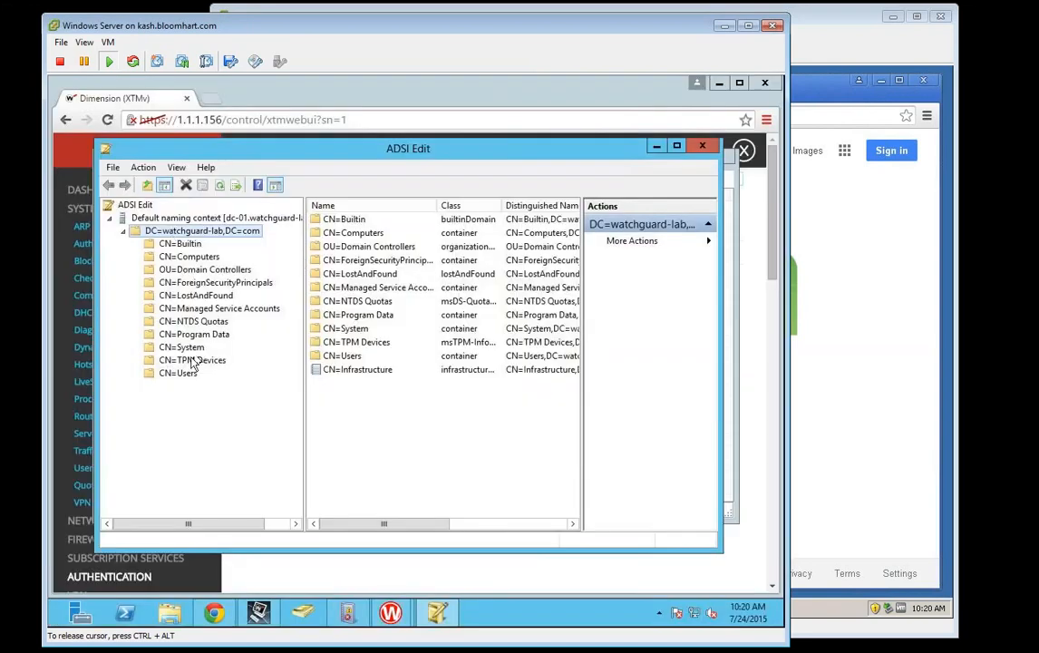
Step: Look up CN=Domain Admins' distinguishedName under CN=Users, then close its properties
double_click(182, 373)
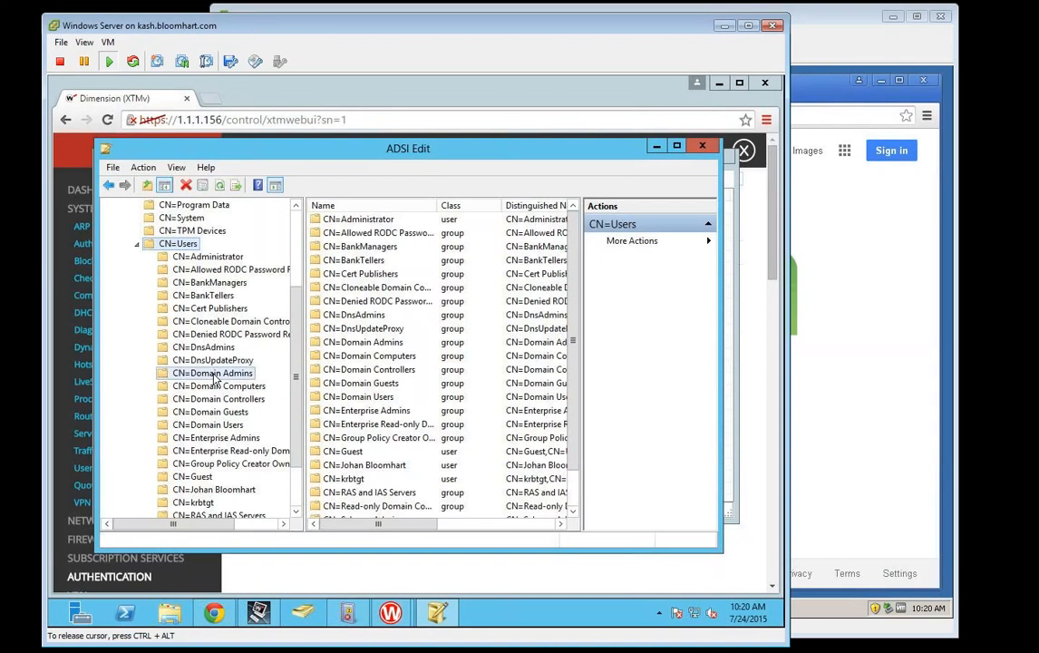
left_click(215, 375)
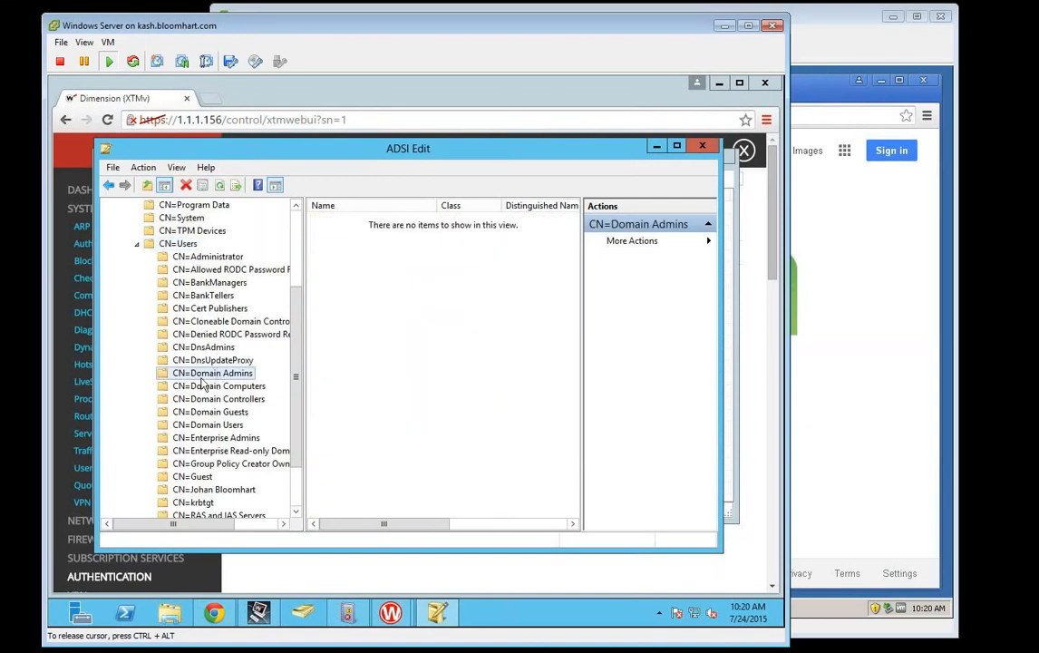
right_click(221, 376)
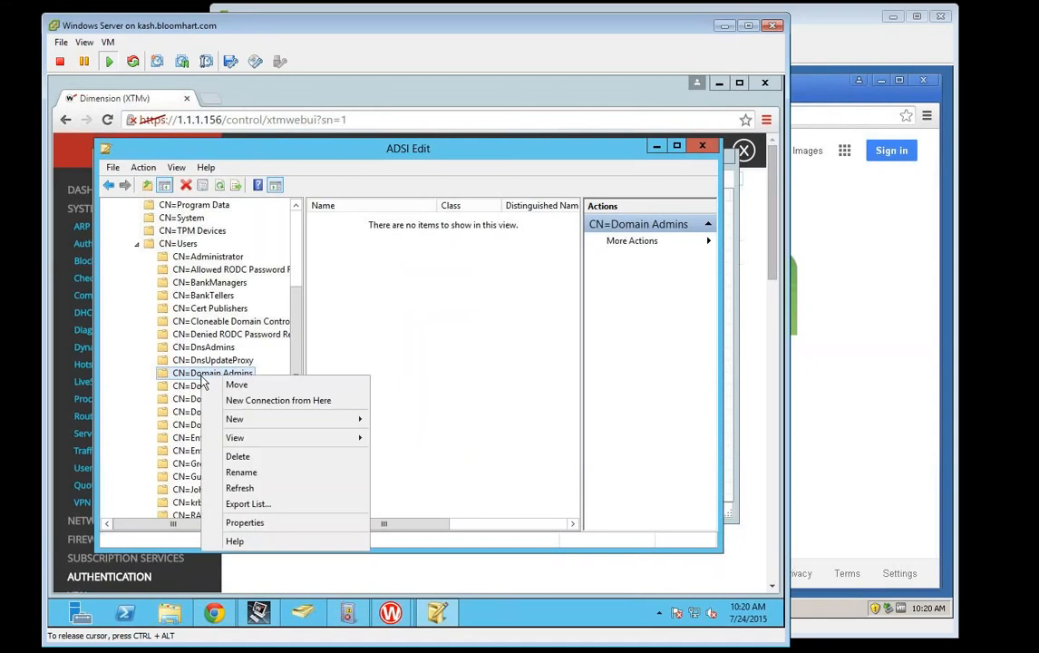
left_click(245, 524)
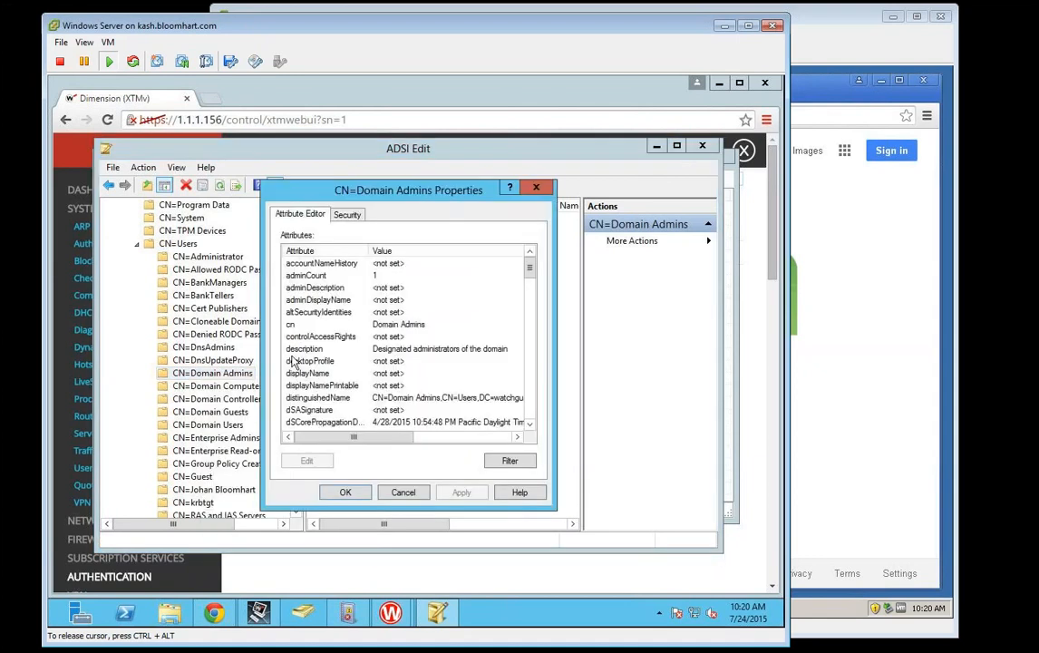
left_click(317, 397)
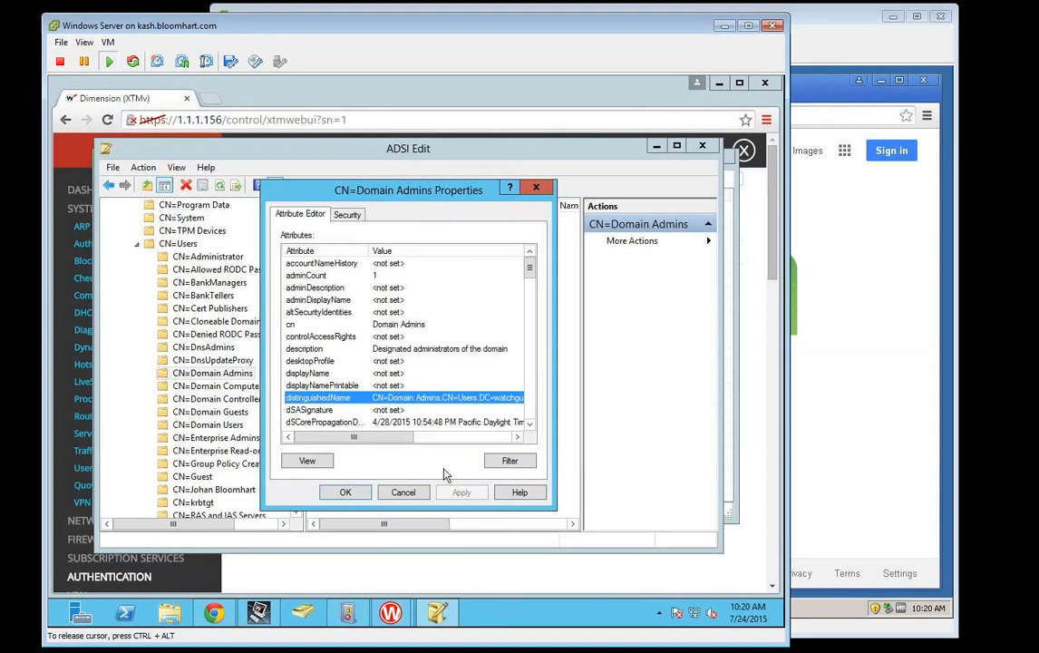
left_click(401, 498)
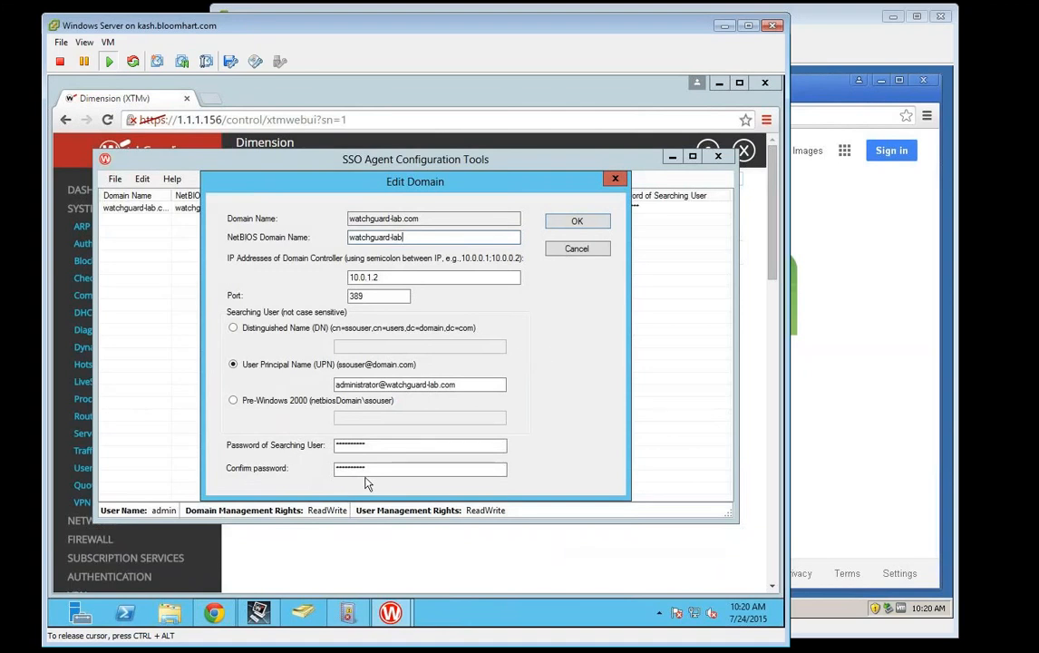
Step: Cancel Edit Domain and open Edit > SSO Agent Contacts Settings
left_click(568, 253)
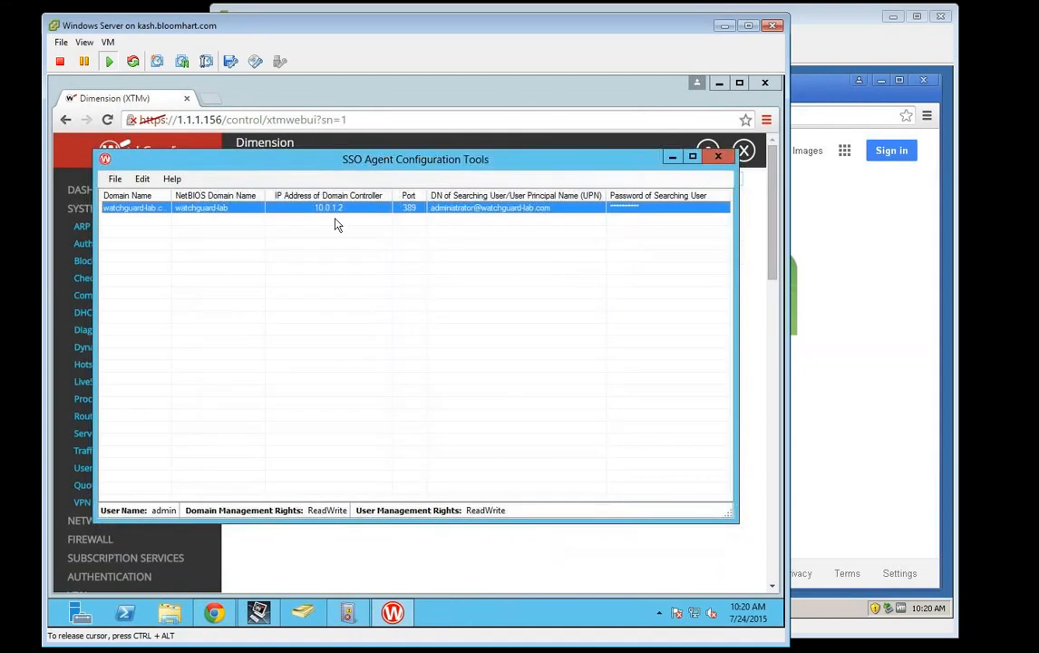
left_click(146, 185)
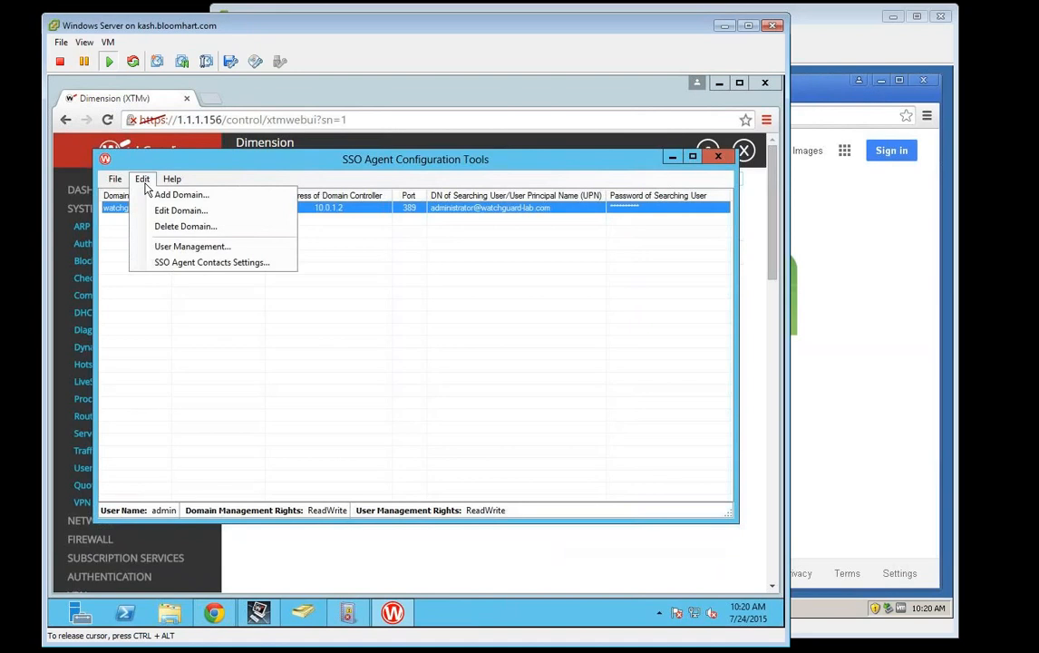
left_click(196, 263)
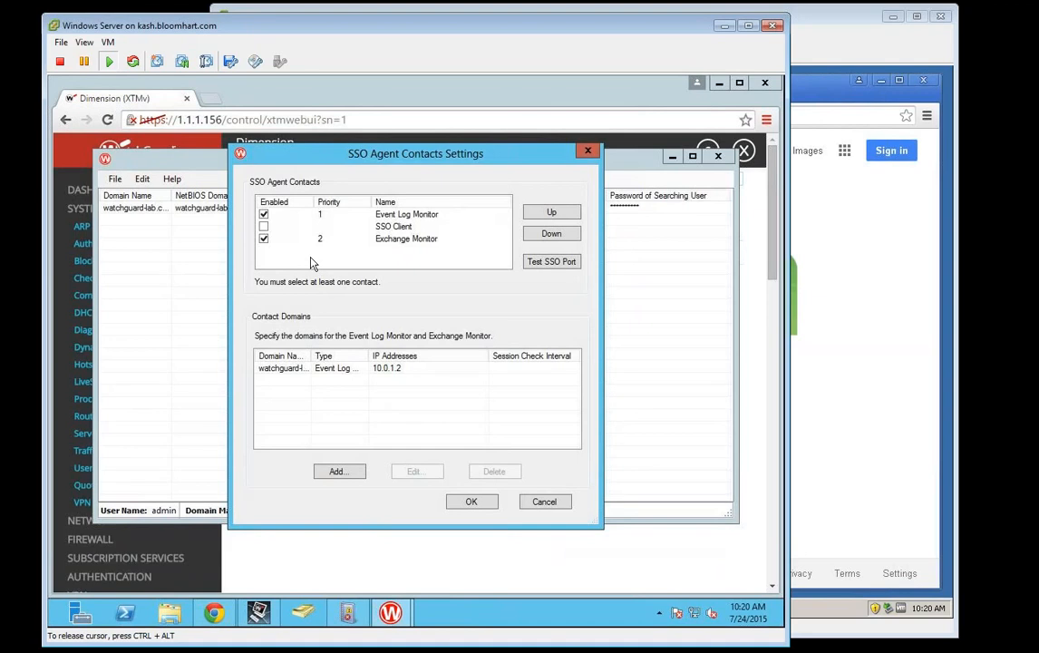
left_click_drag(352, 160, 386, 176)
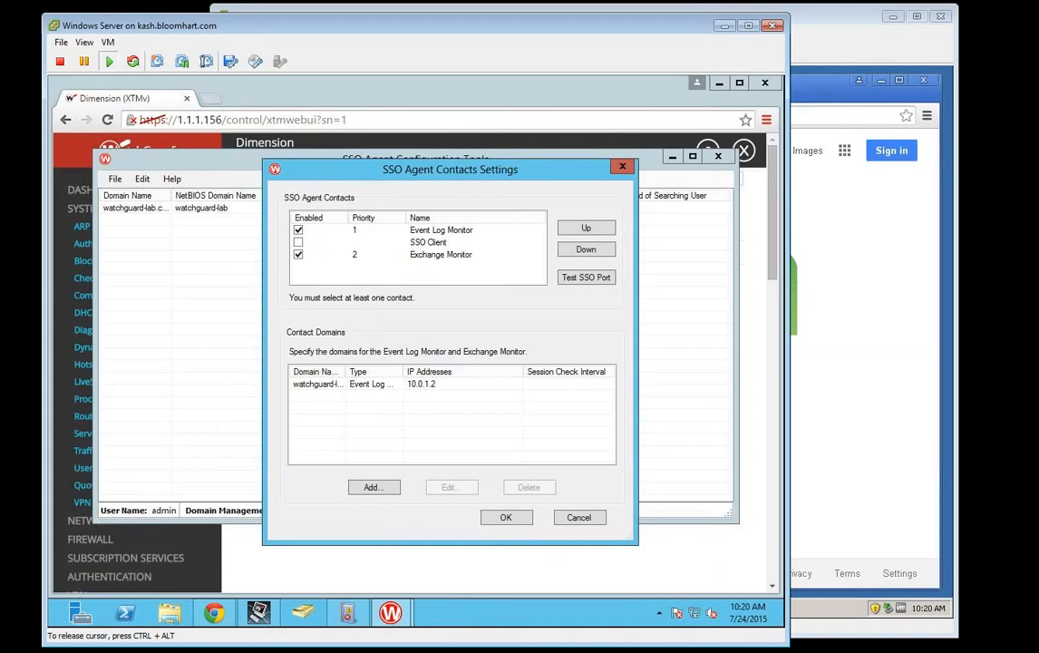
Step: Leave SSO Client and Exchange Monitor disabled, keeping only Event Log Monitor as a contact
double_click(452, 243)
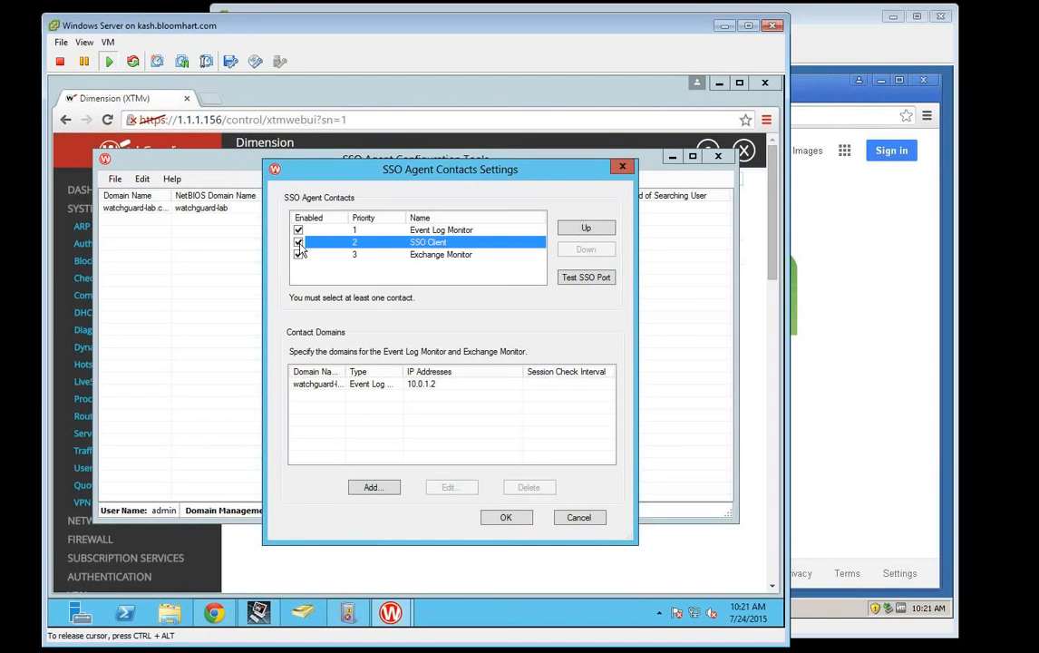
left_click(299, 242)
left_click(460, 261)
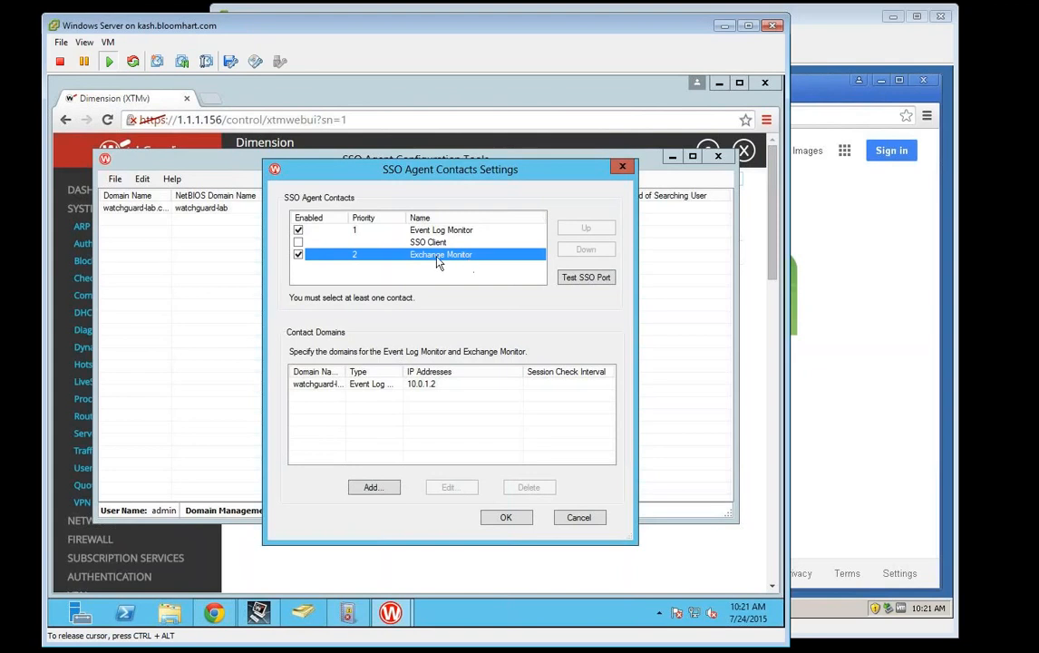
left_click(298, 255)
left_click(318, 230)
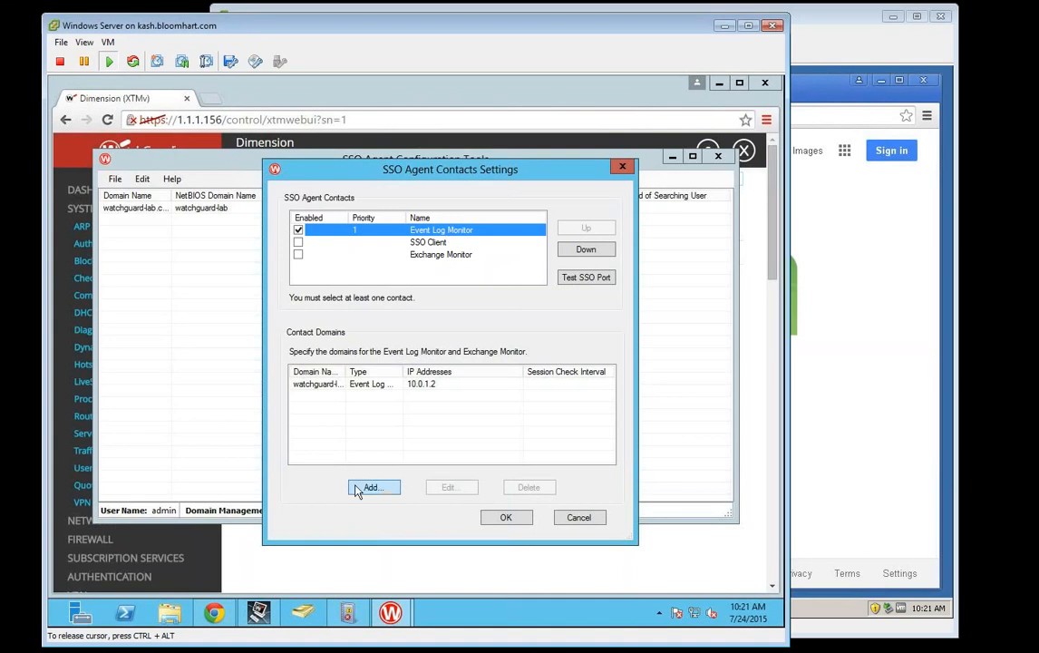
Step: Check that the watchguard contact domain's Event Log Monitor address is 10.0.1.2, then cancel out of the contacts settings
left_click(331, 384)
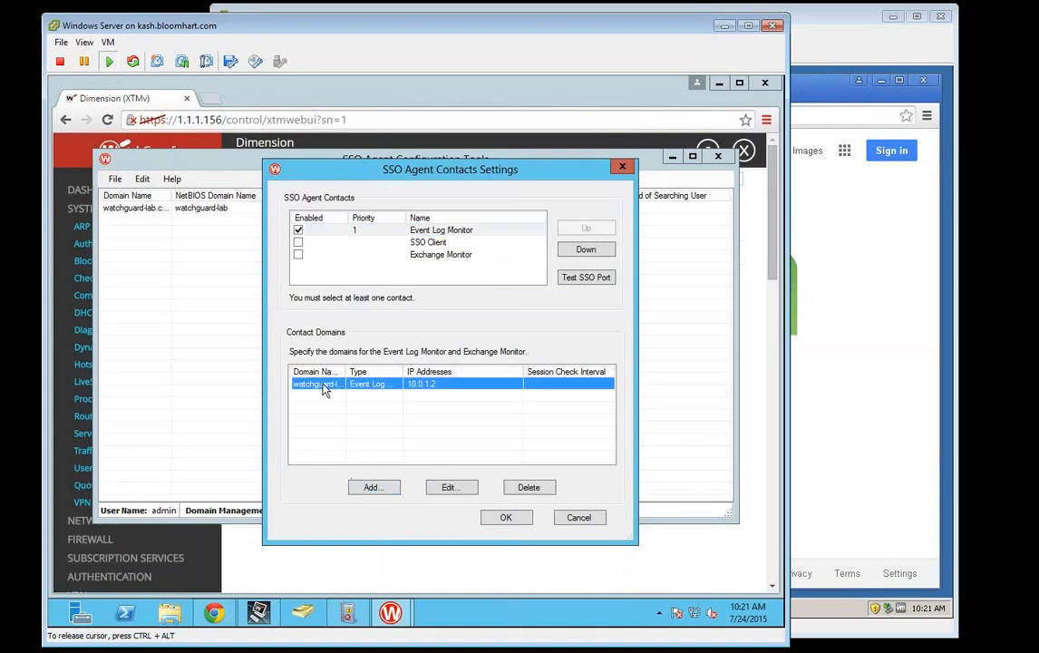
left_click(451, 487)
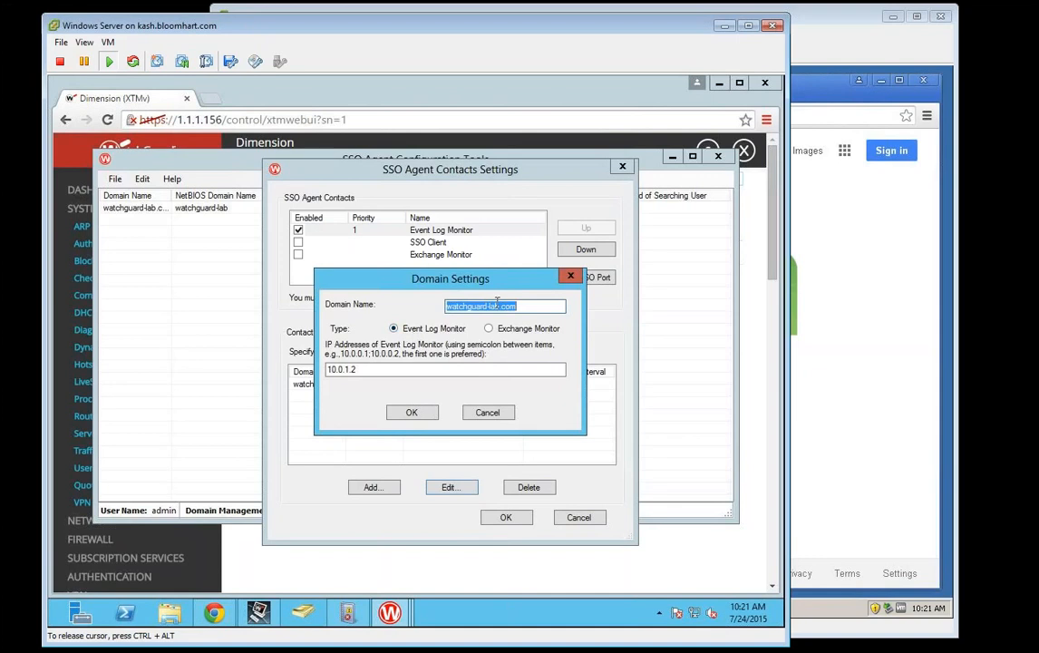
key("Tab")
key("Tab")
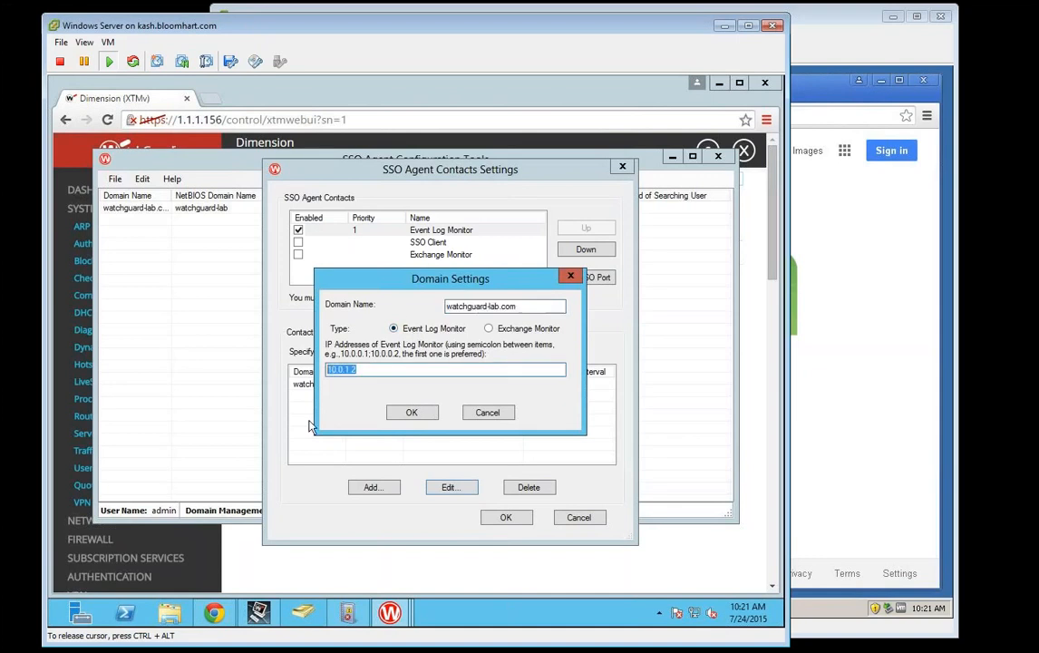
left_click(495, 414)
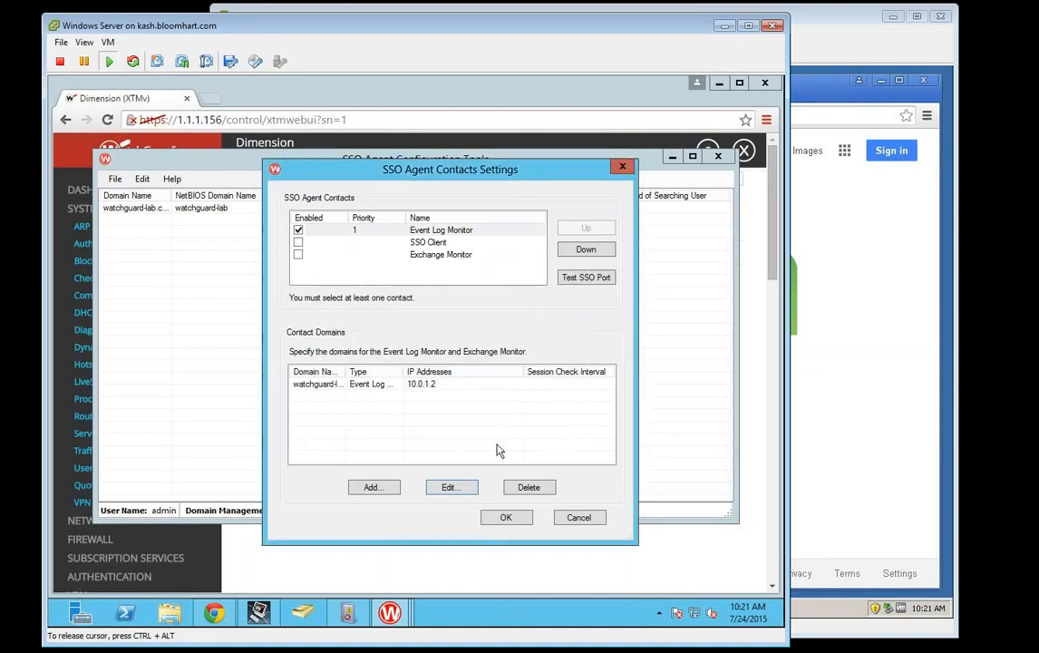
left_click(575, 518)
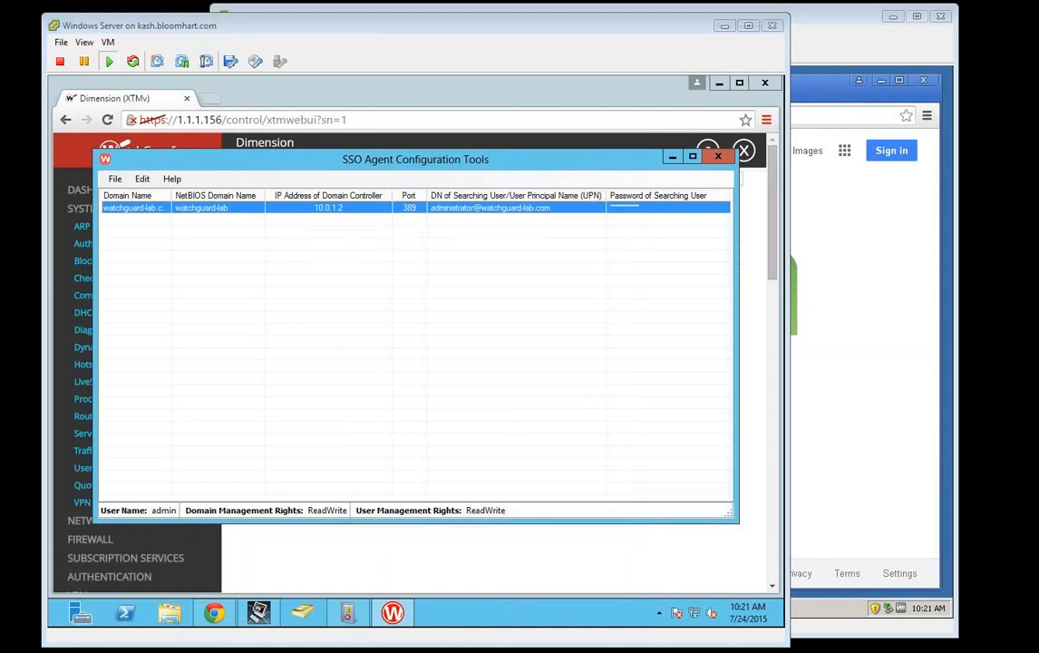
left_click(488, 308)
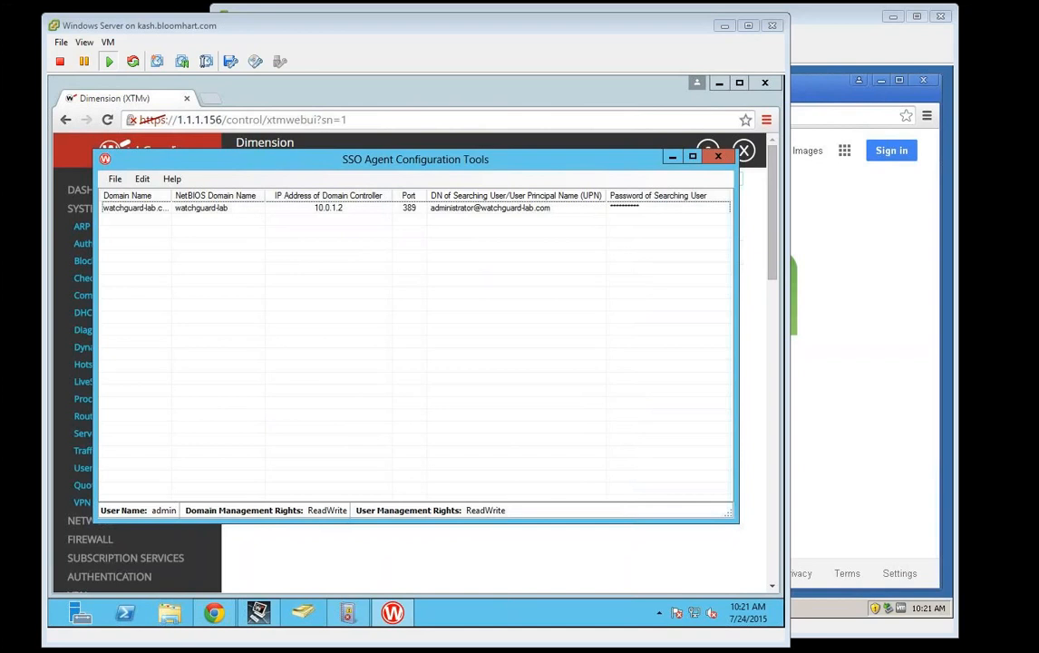
left_click_drag(0, 107, 274, 60)
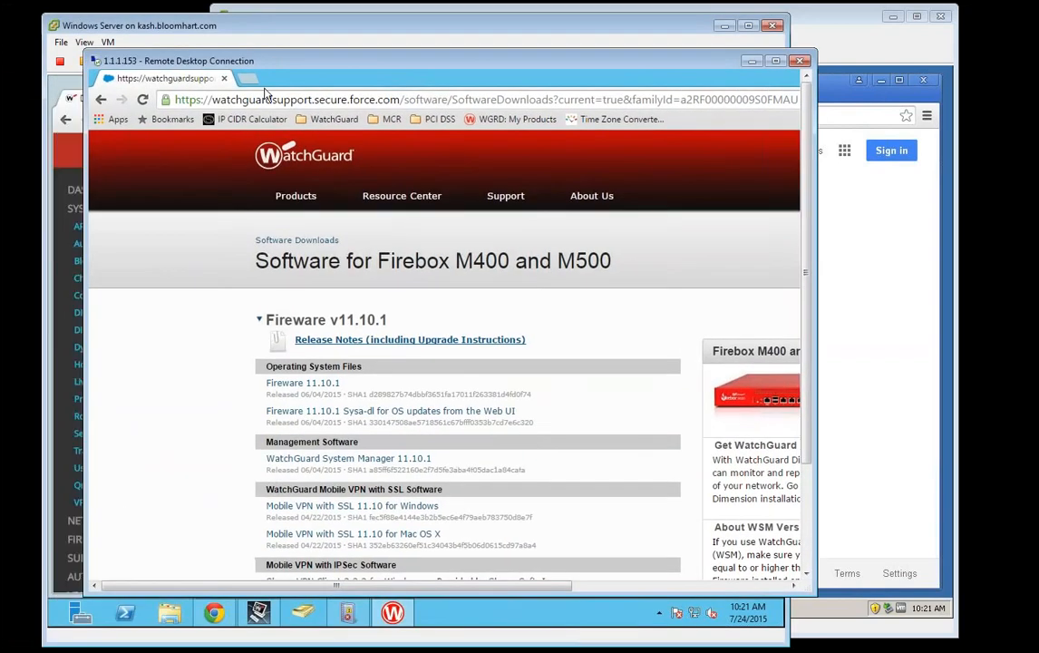
Step: Minimize the Windows Server and Windows XP VM windows and reposition the Remote Desktop window
left_click(726, 24)
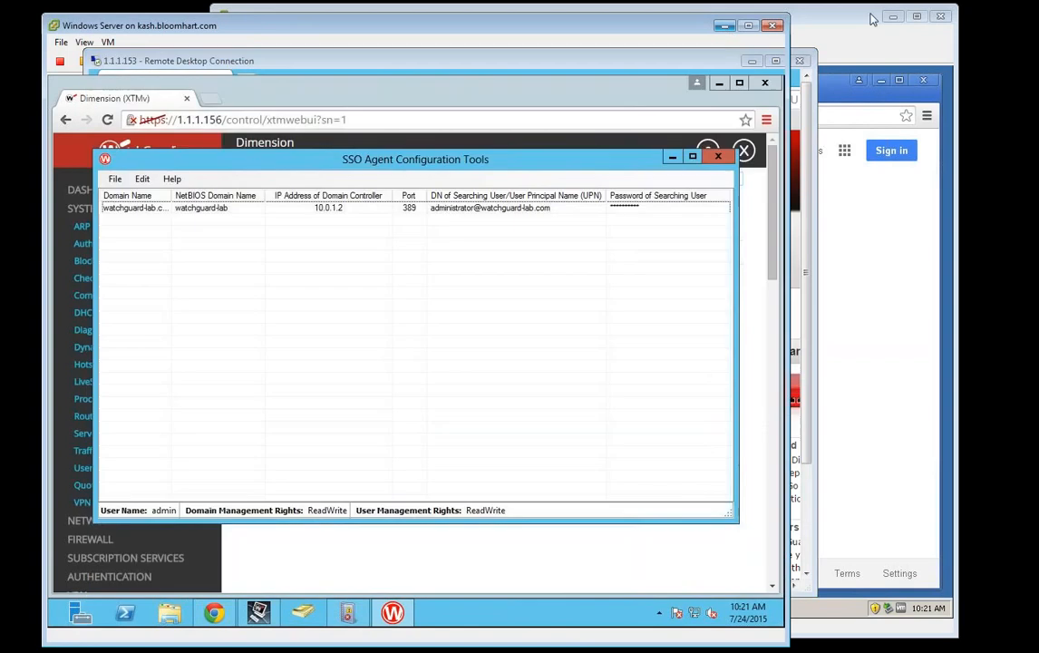
left_click(897, 18)
left_click_drag(471, 61, 505, 27)
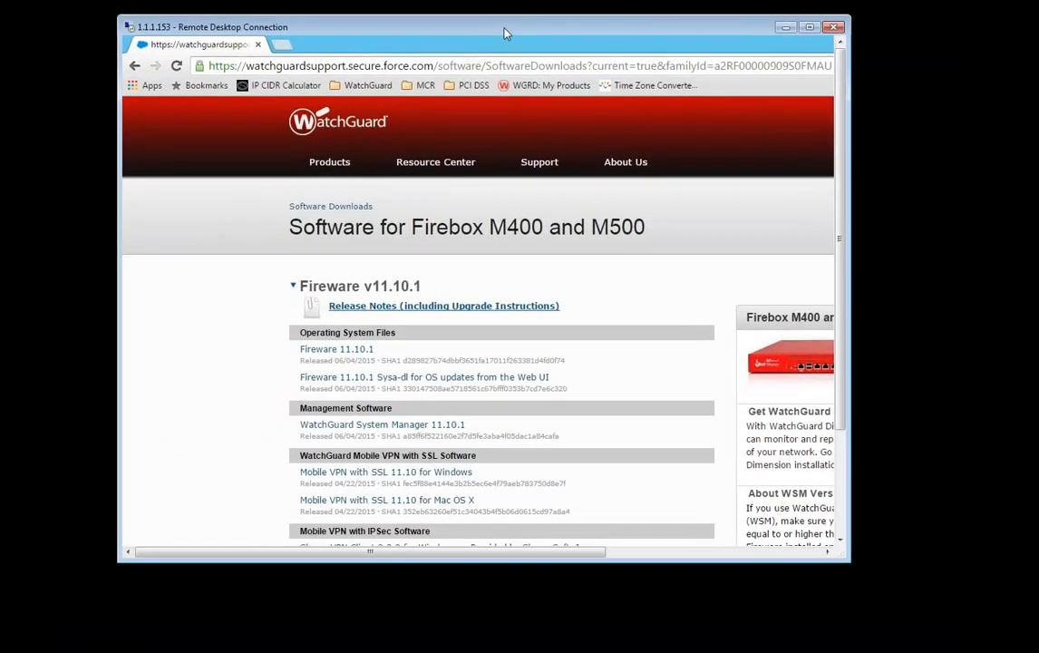
Step: Make the Remote Desktop full screen, load software.watchguard.com, and open the device list
left_click(491, 65)
type("software.watchguard.com")
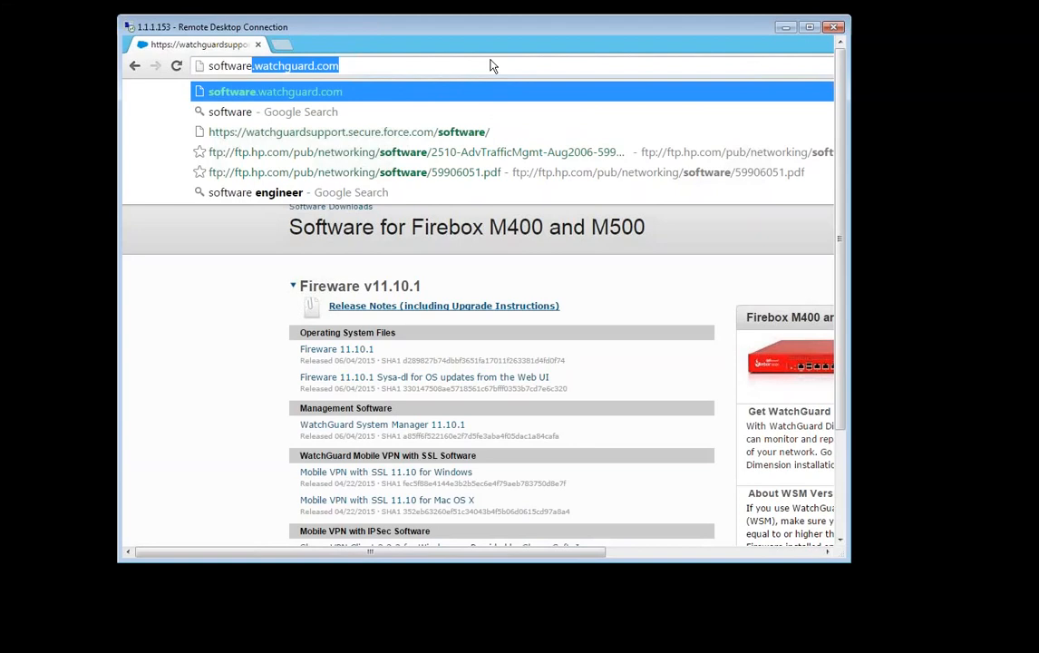
double_click(515, 27)
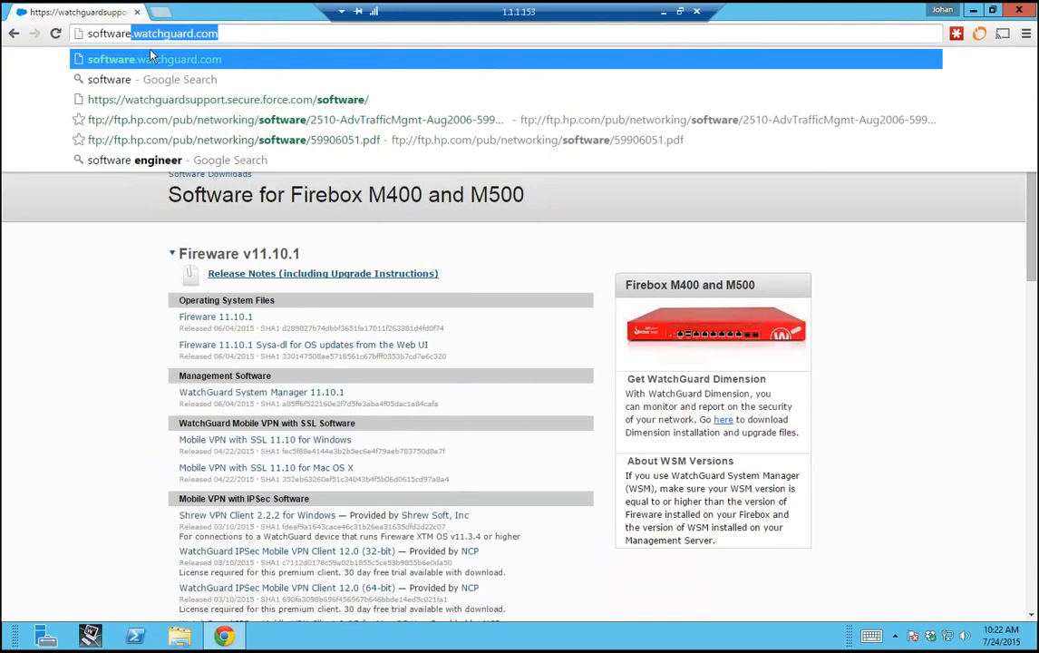
left_click(245, 34)
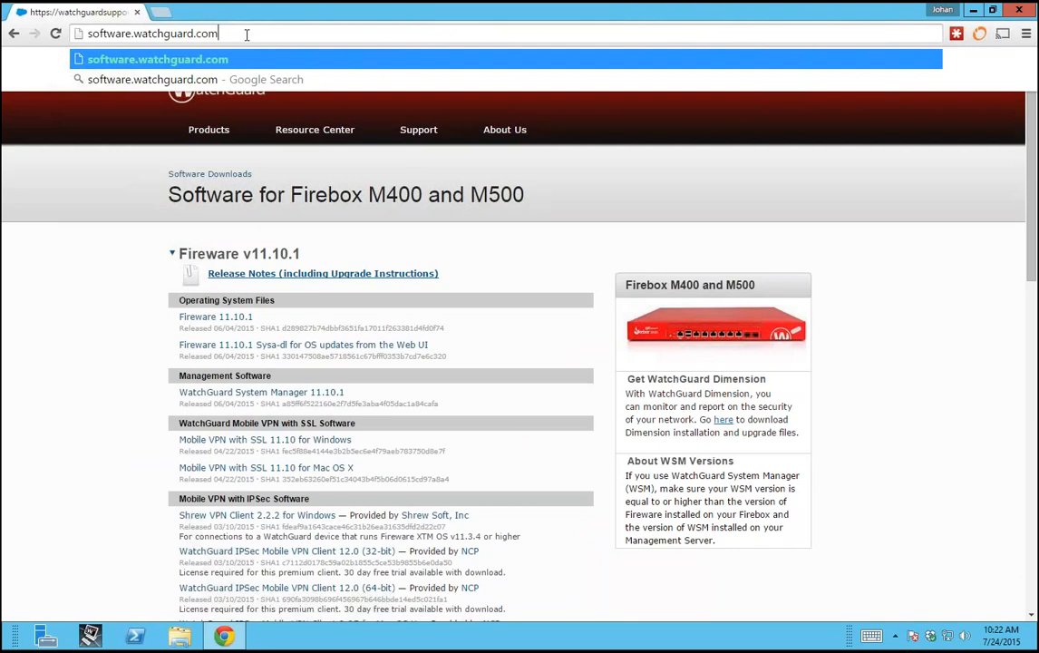
left_click_drag(246, 34, 40, 32)
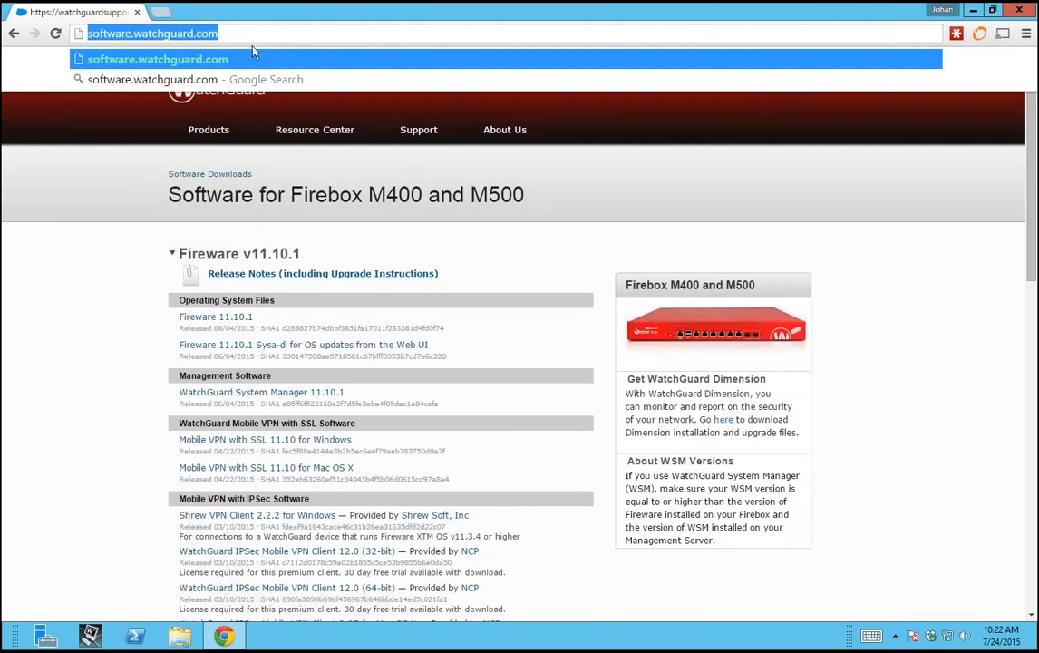
key("Return")
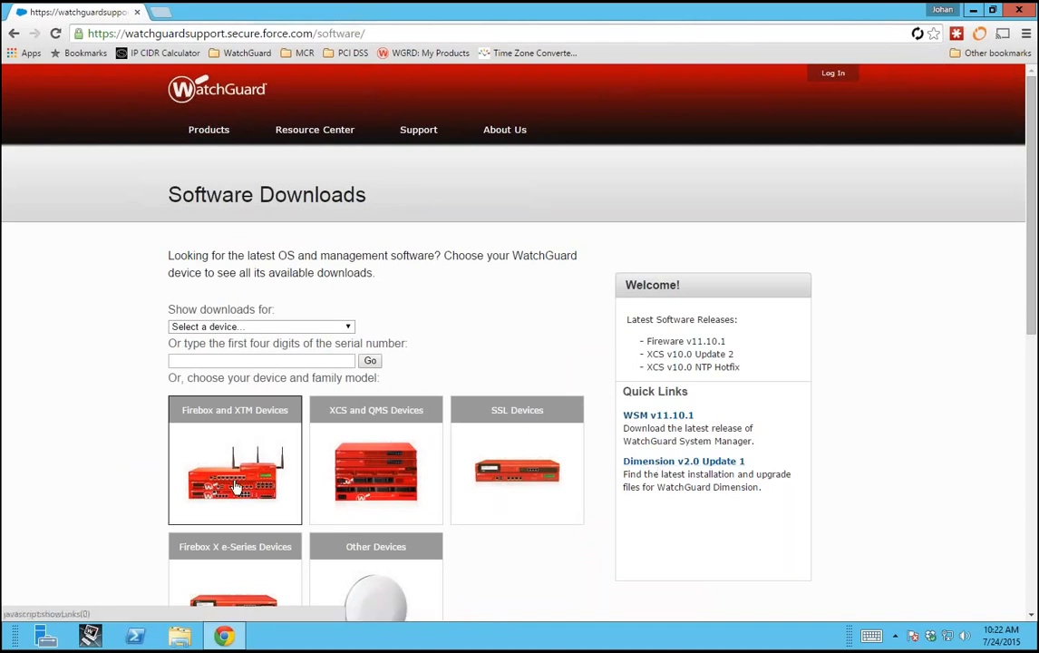
left_click(244, 327)
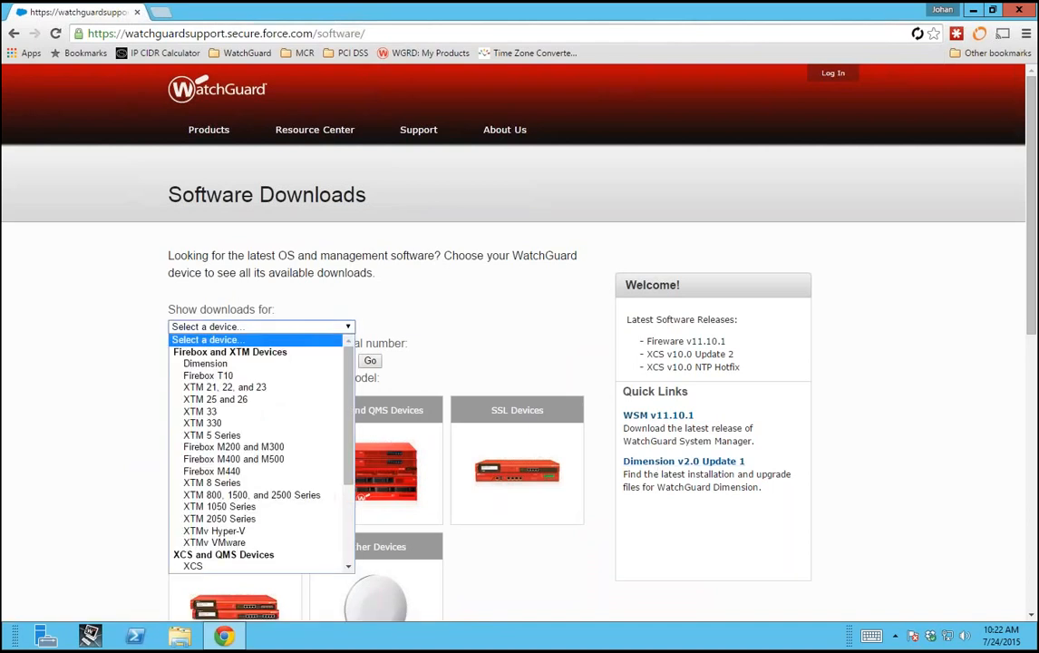
Step: Choose Firebox M400 and M500 and scroll down to the Single Sign-On Agent and Terminal Services downloads
left_click(258, 466)
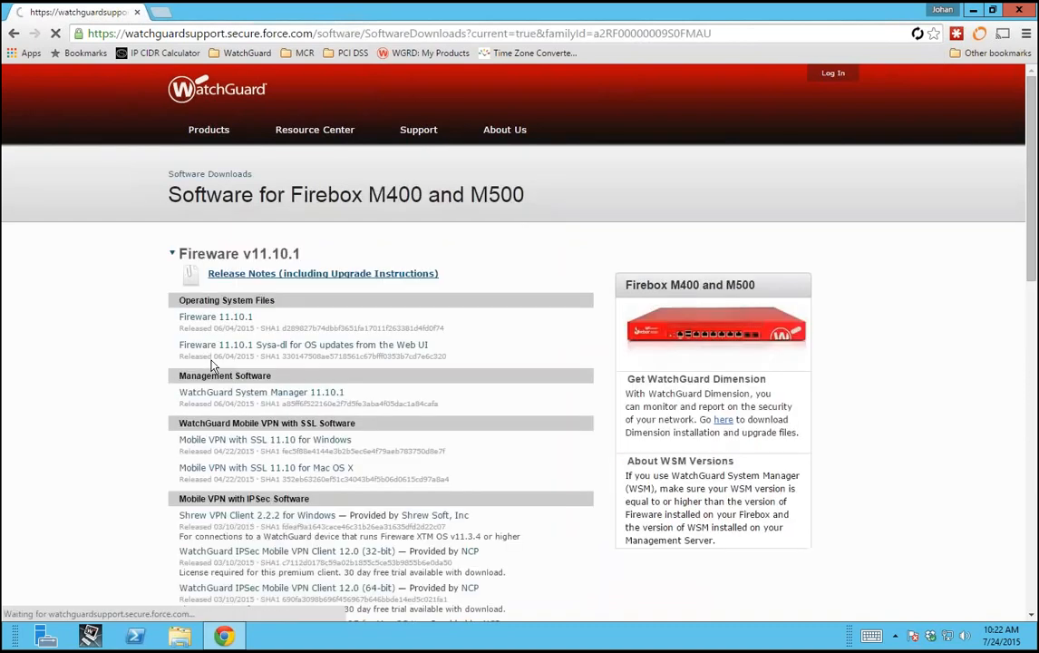
scroll(114, 488, "down", 3)
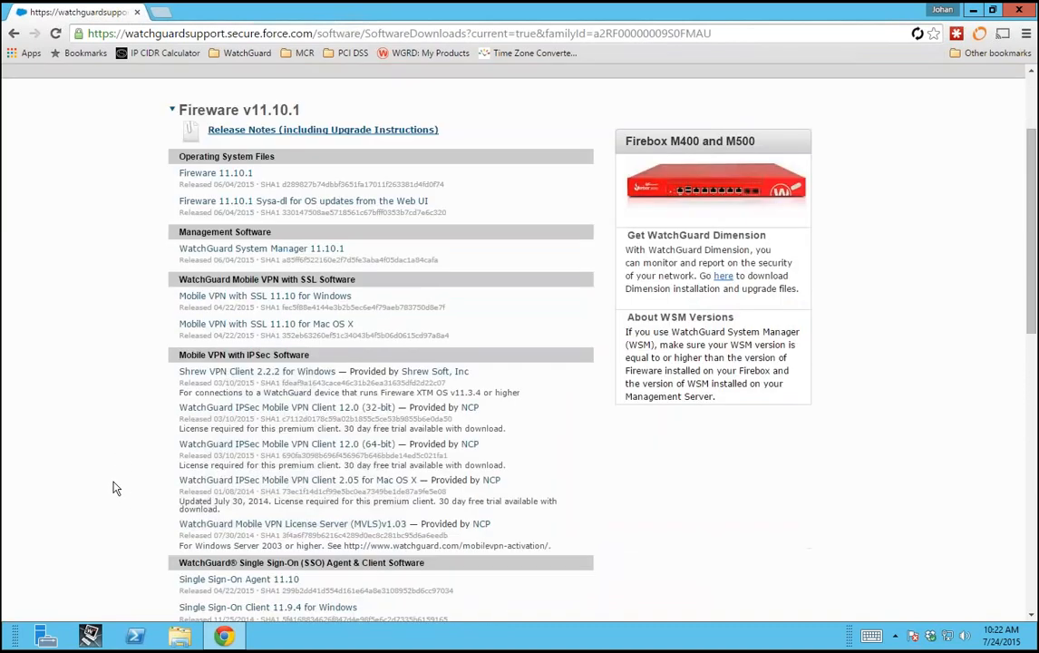
scroll(114, 488, "down", 3)
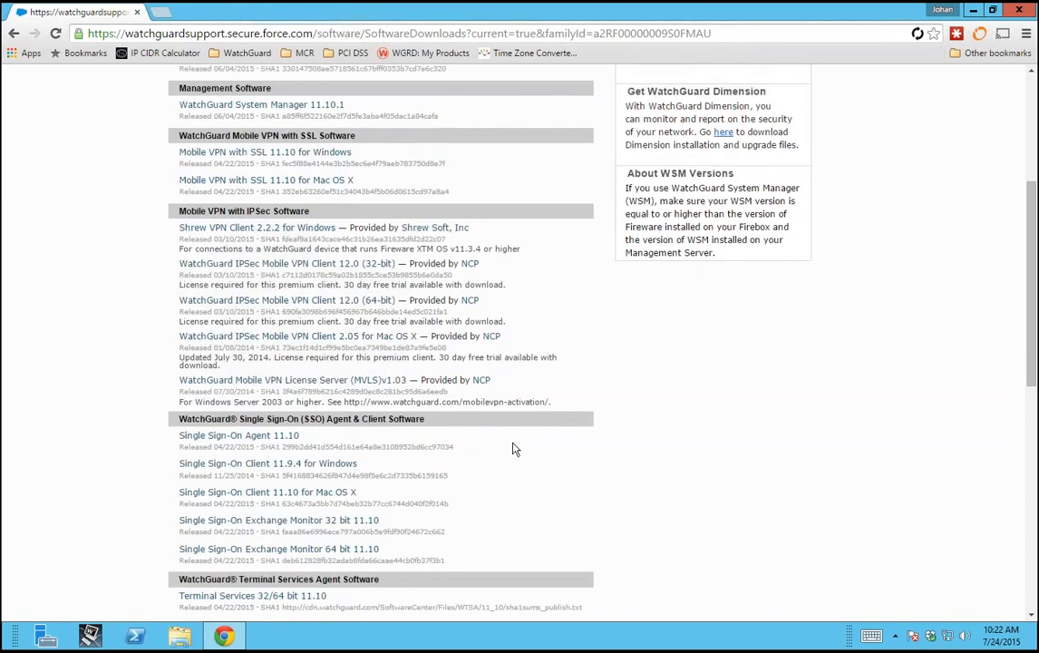
scroll(513, 450, "down", 2)
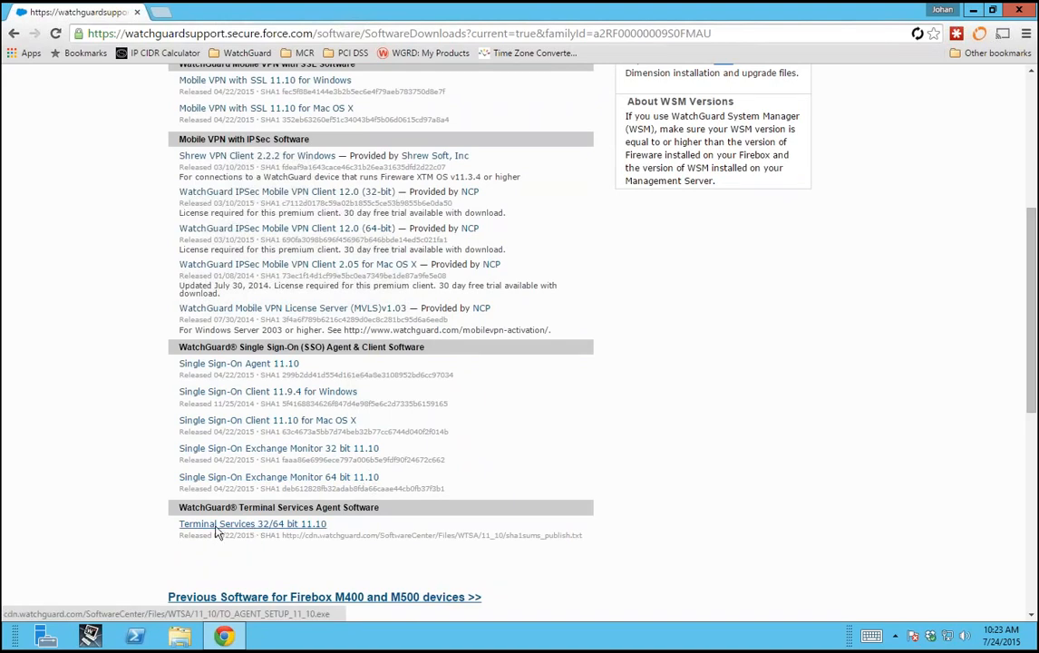
Step: Download the Single Sign-On Agent 11.10 installer and run it past the security warning
left_click(240, 365)
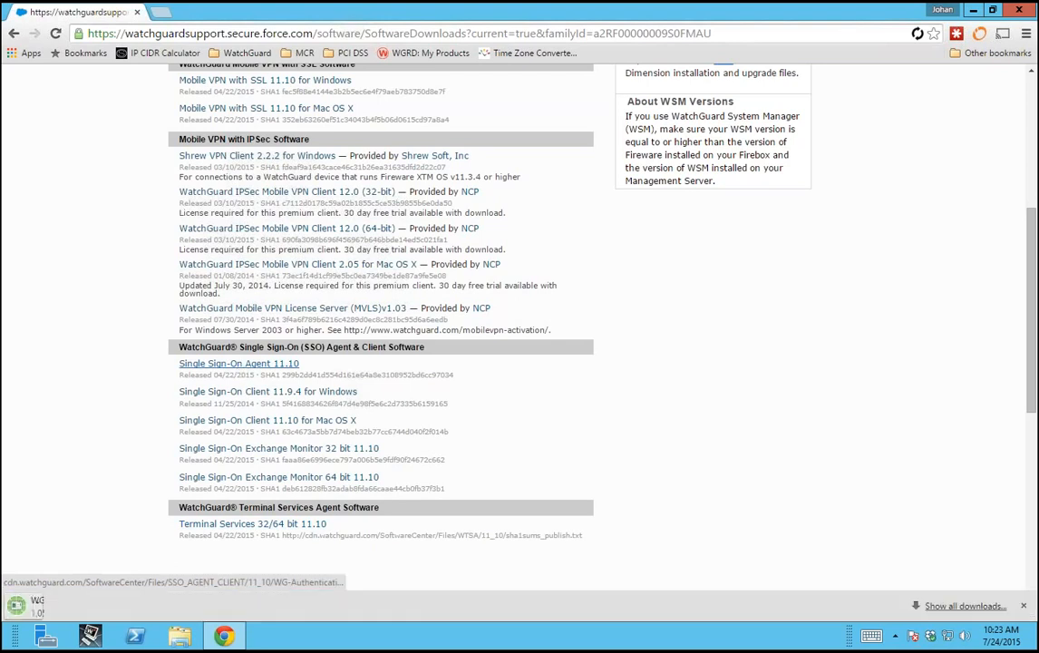
left_click(90, 607)
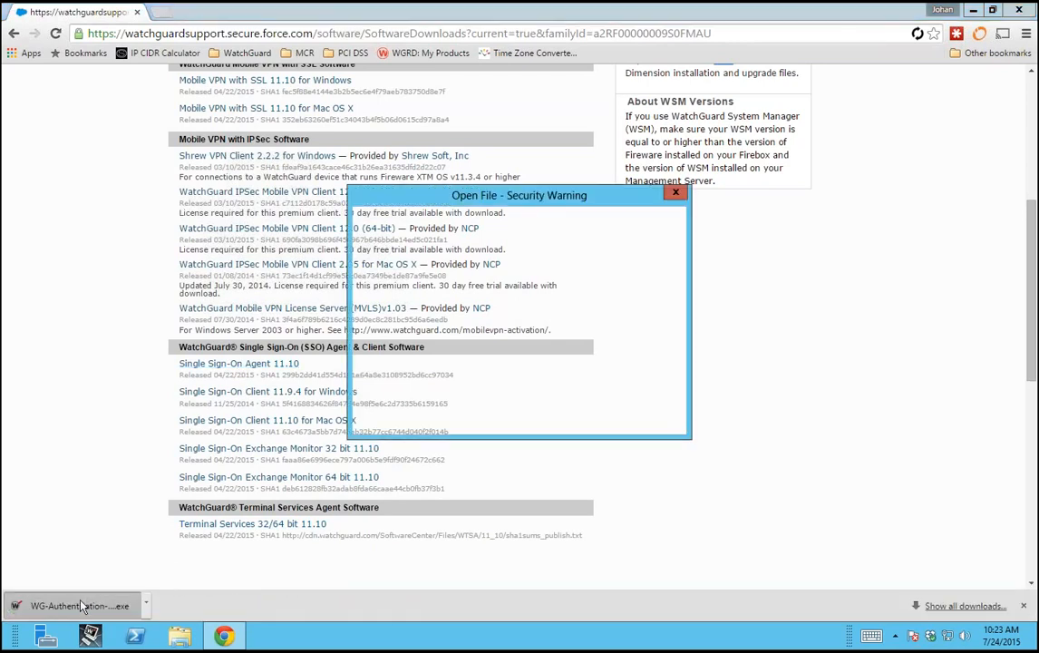
left_click(567, 333)
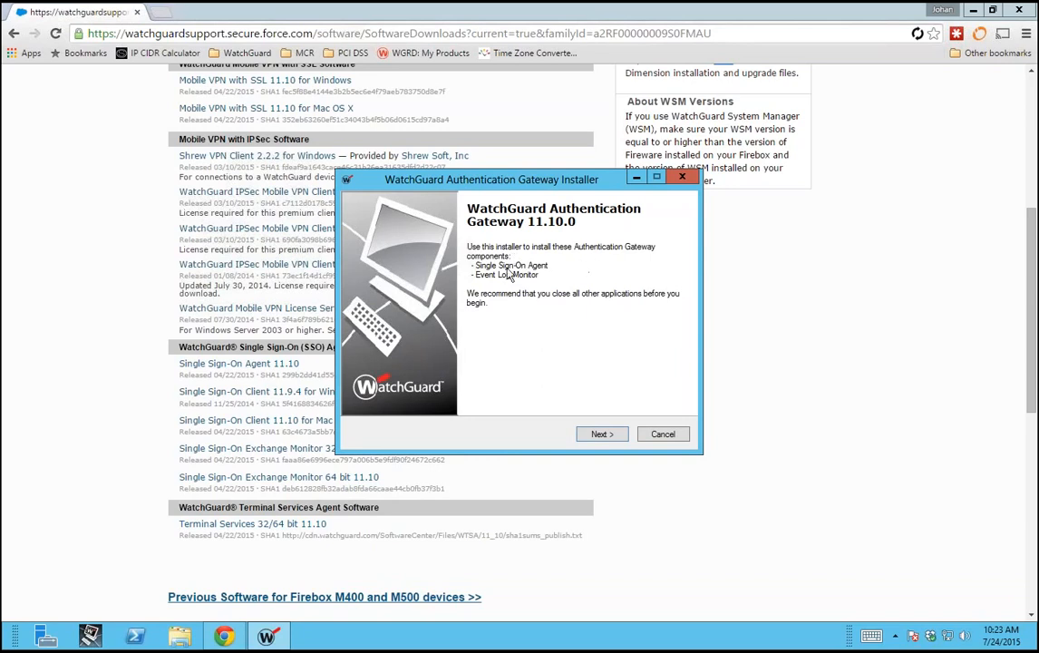
Step: Install into the existing folder with both SSO Agent and Event Log Monitor, keeping the default Start Menu folder
left_click(599, 433)
left_click(589, 433)
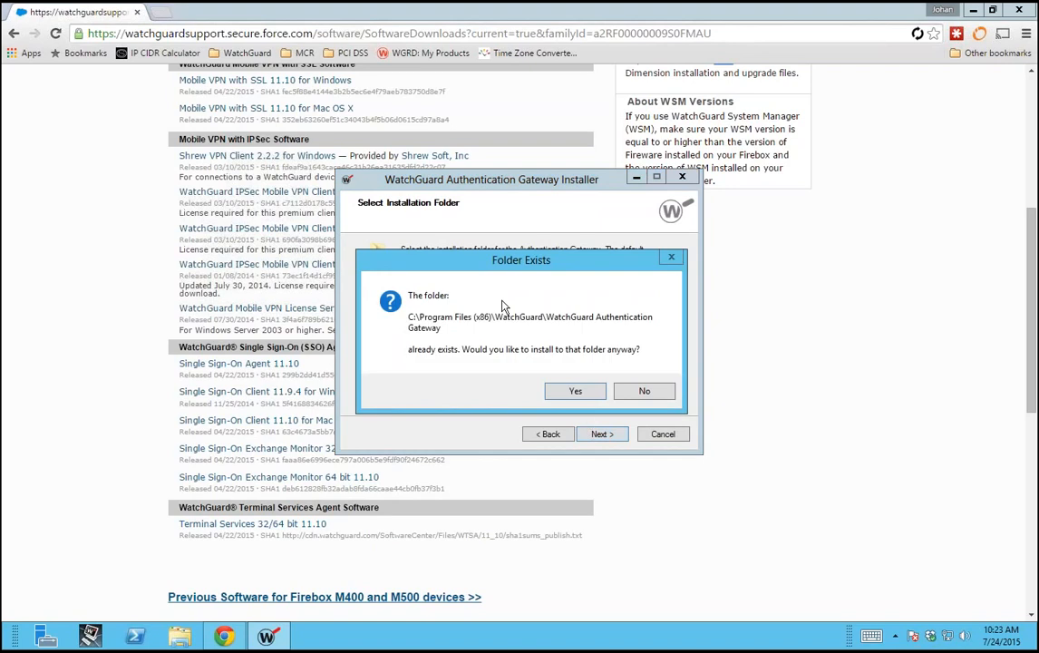
left_click(564, 390)
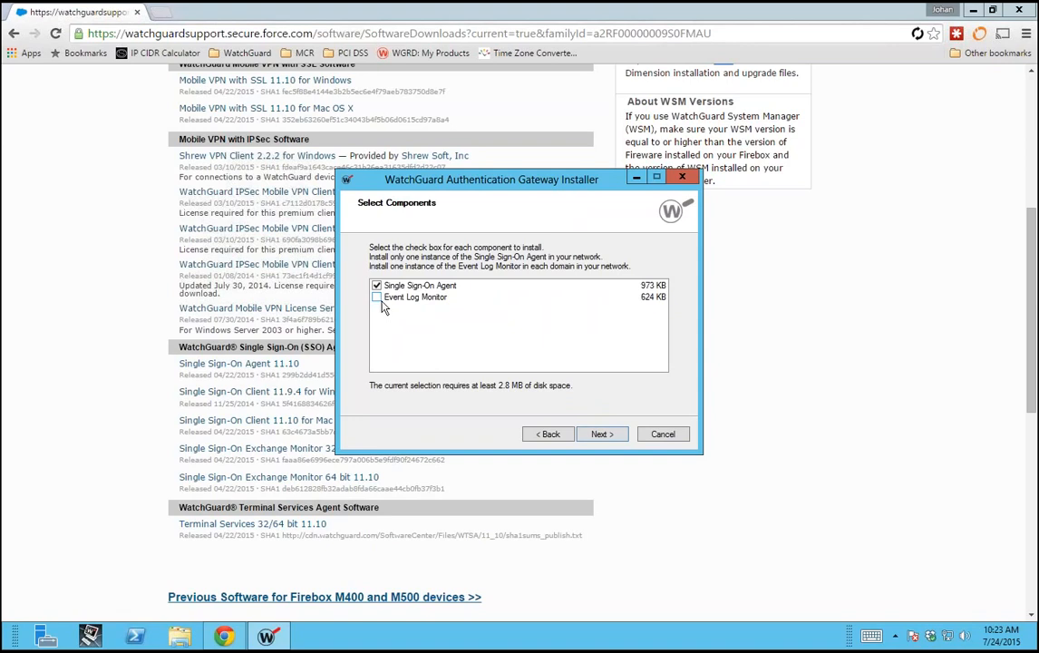
left_click(379, 299)
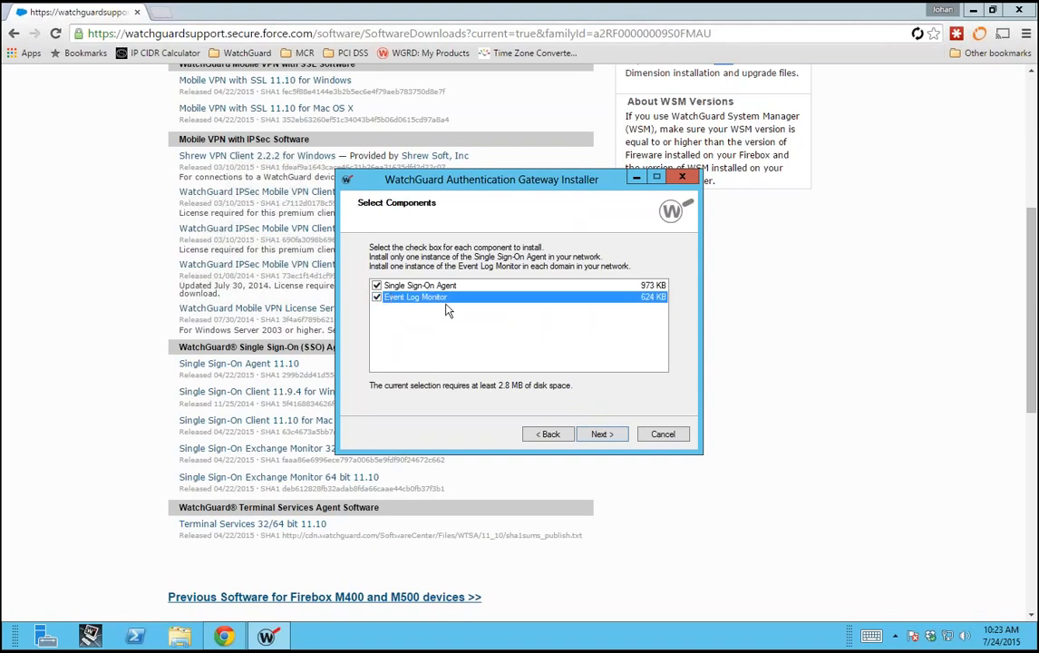
left_click(376, 287)
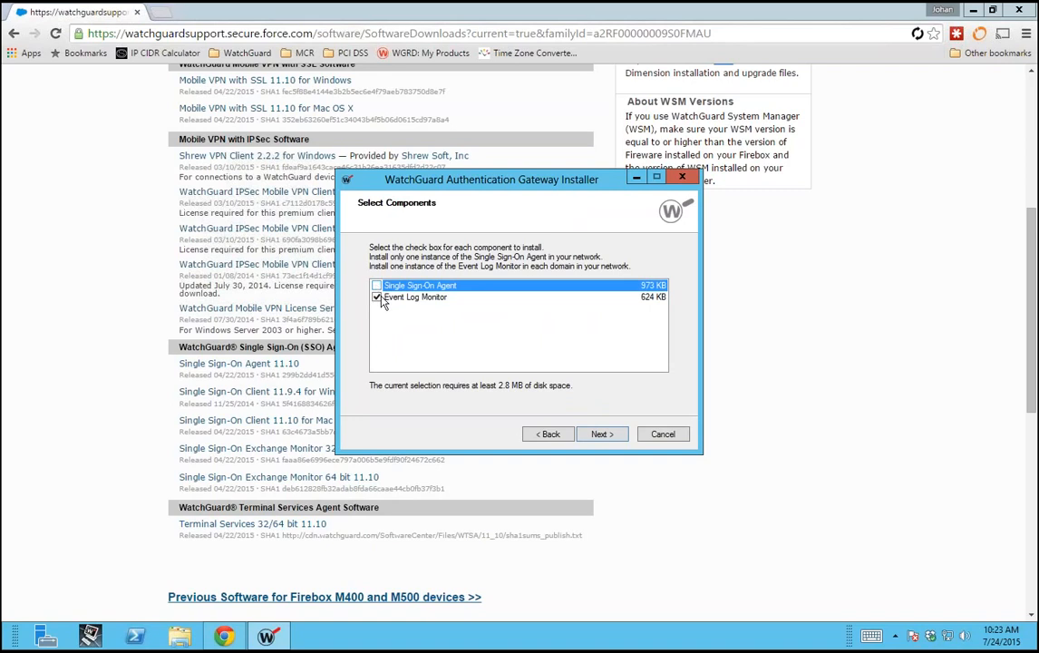
left_click(376, 286)
left_click(602, 435)
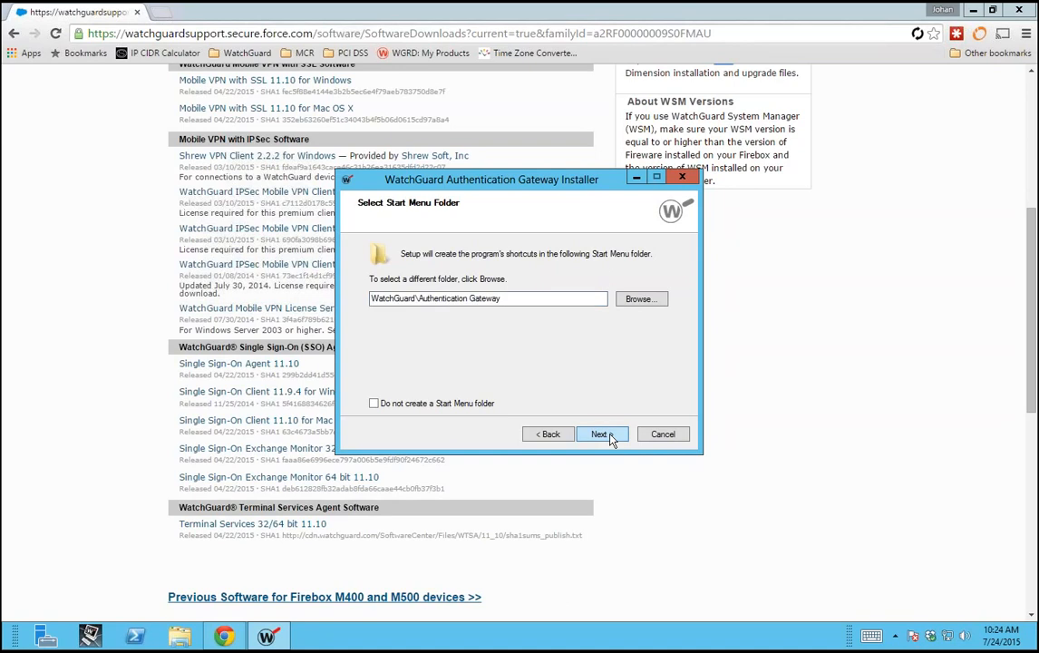
left_click(609, 435)
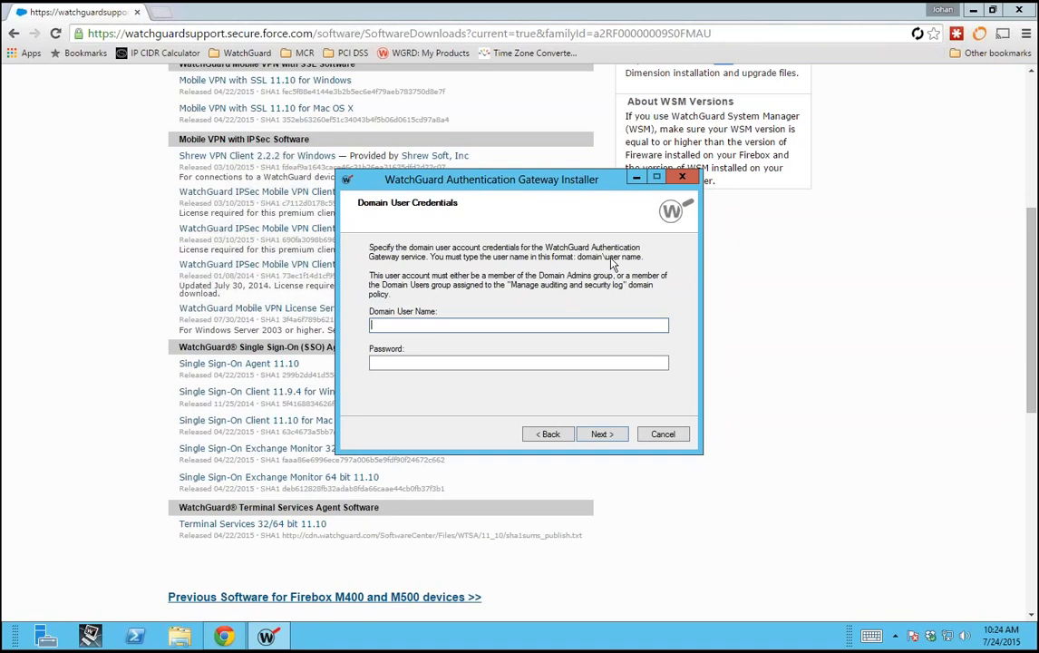
Step: Enter the administrator domain user name and its password, then start the installation
type("administrator")
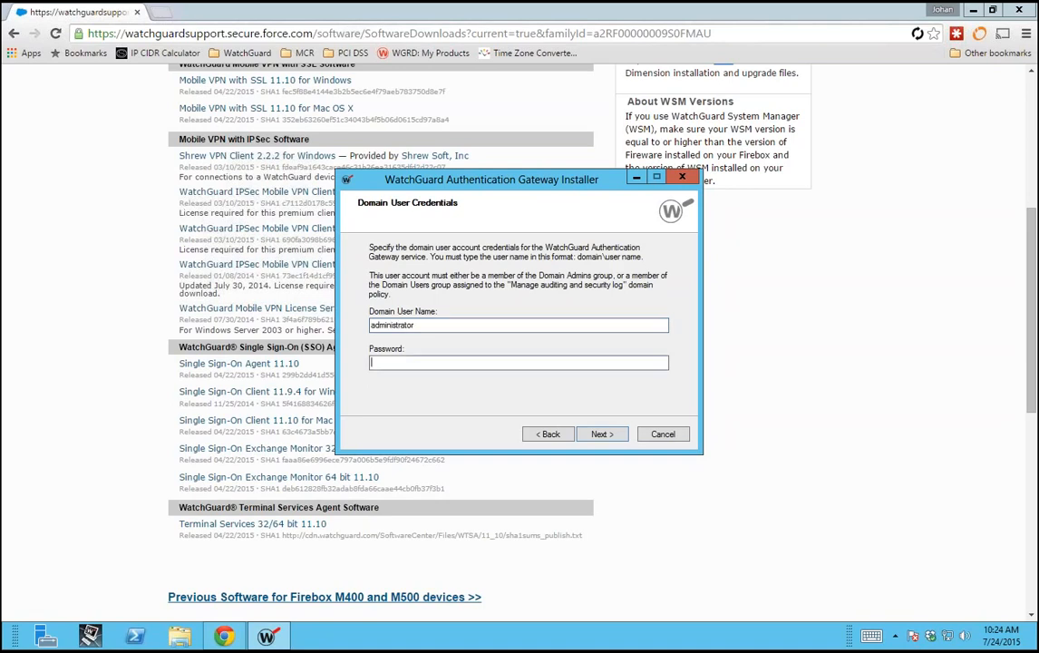
key("Tab")
type("********")
key("Return")
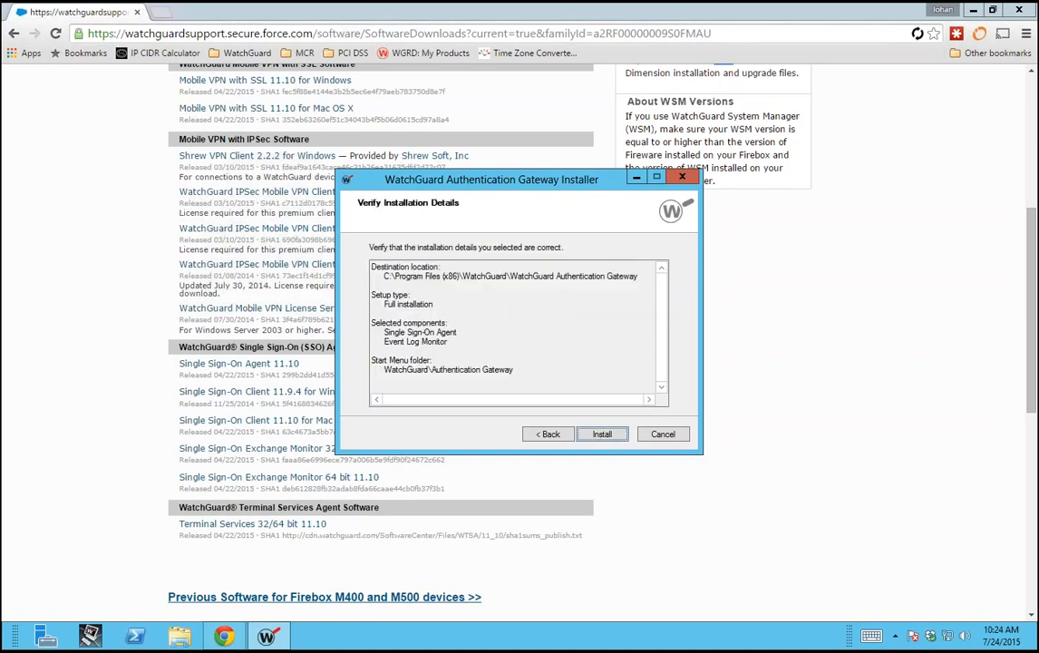
left_click(615, 435)
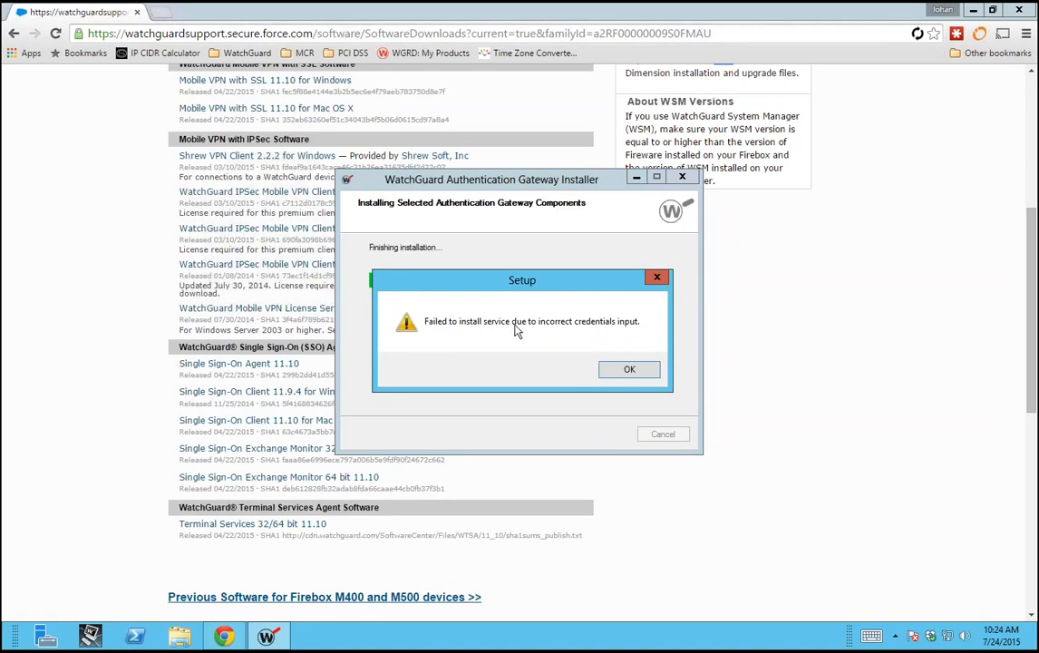
Step: Dismiss the credentials error and finish the installer
left_click(626, 372)
left_click(596, 437)
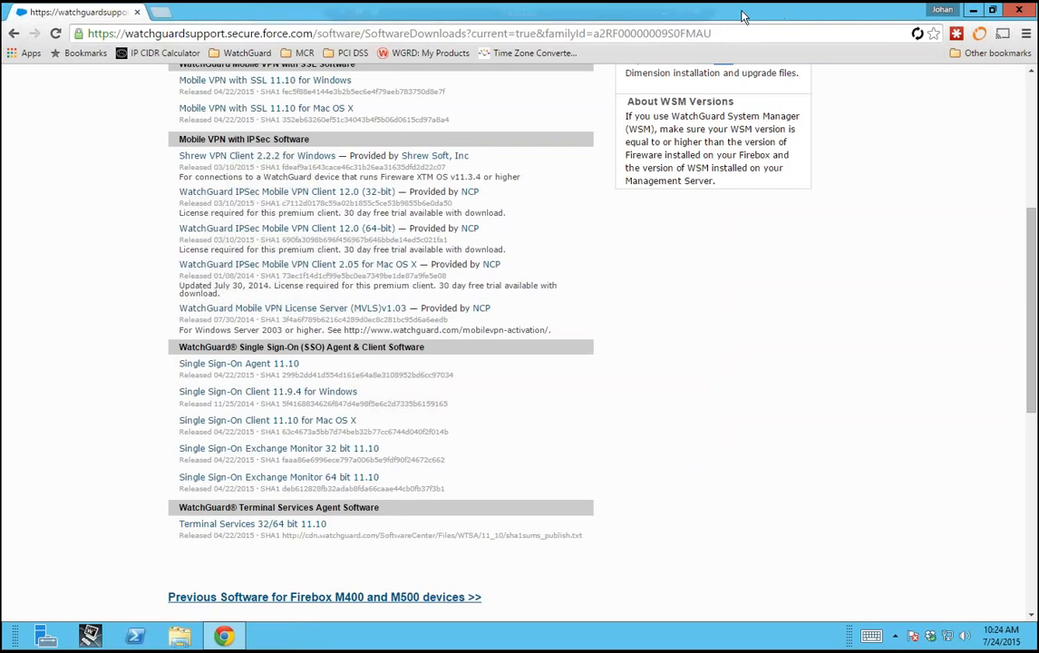
mouse_move(742, 12)
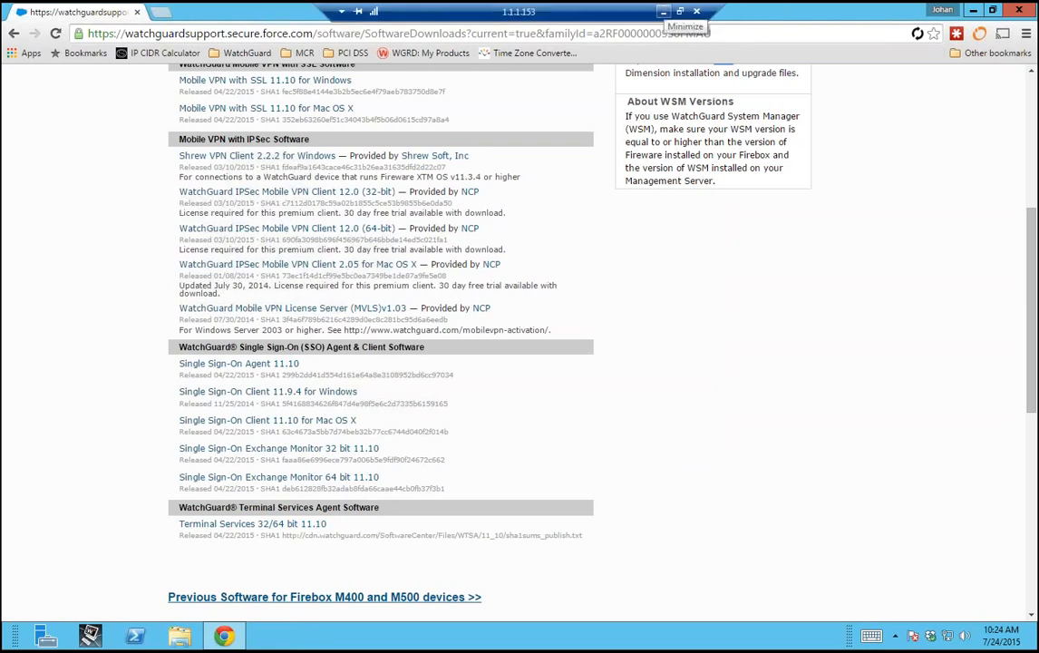
Step: Minimize the remote session, select the watchguard-lab domain entry, then return to the Dimension browser window
left_click(663, 12)
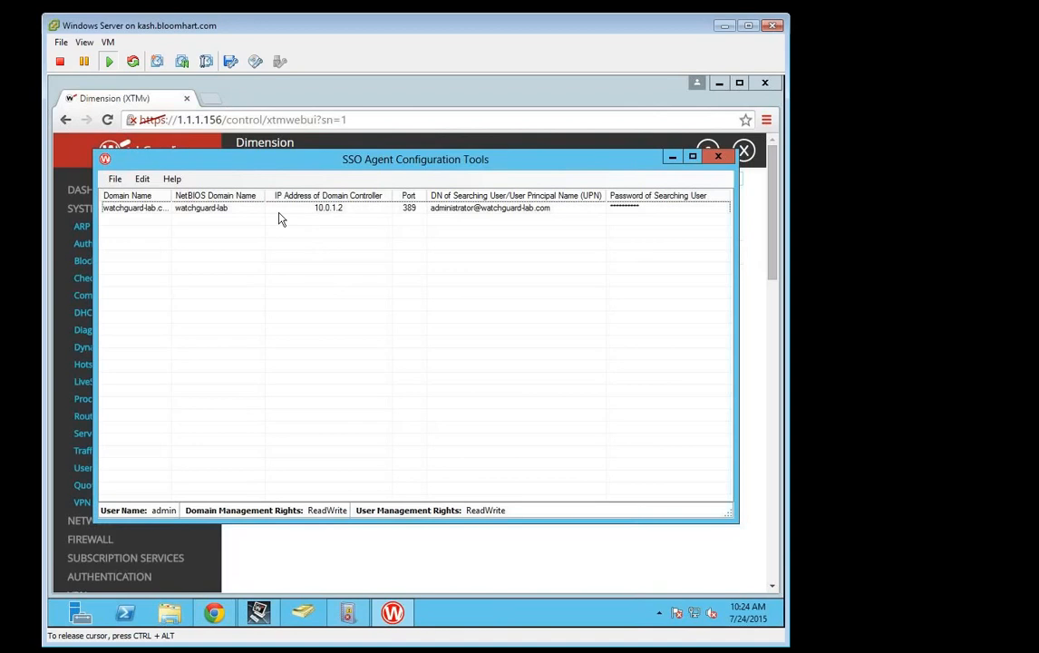
left_click(222, 210)
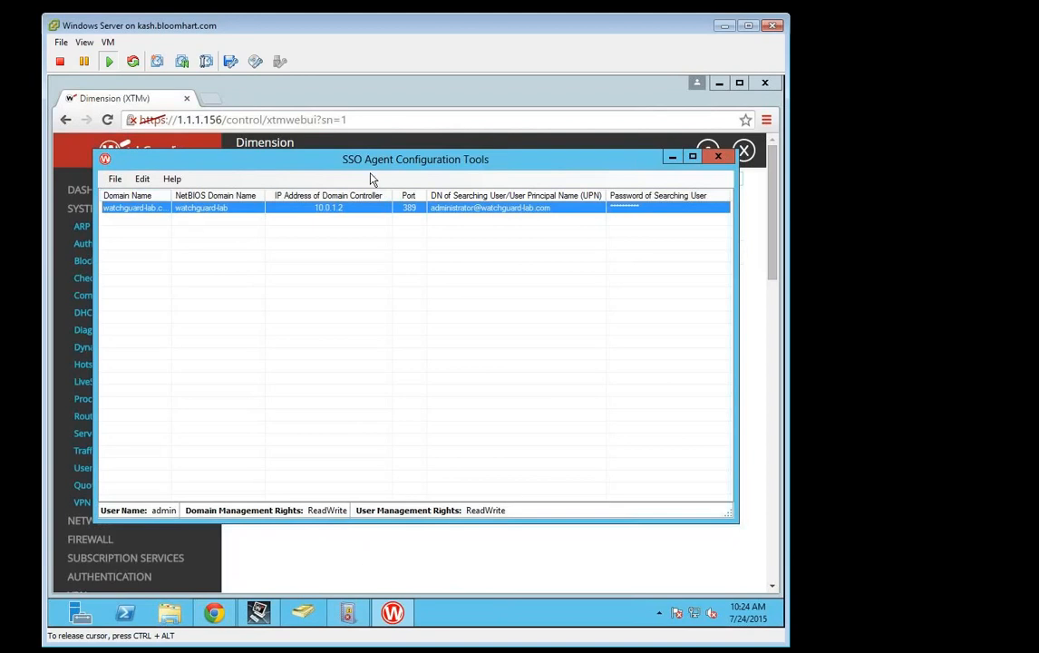
left_click(336, 553)
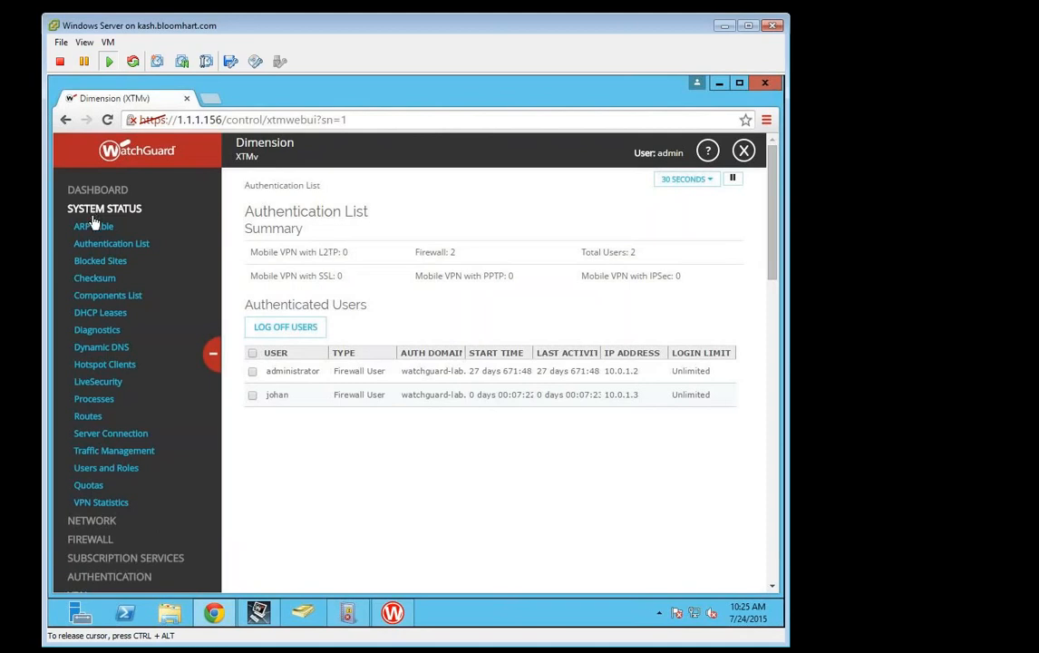
Step: Expand AUTHENTICATION in the sidebar and open Single Sign-On, showing agent 10.0.1.2 with a 600-second cache
scroll(313, 525, "down", 3)
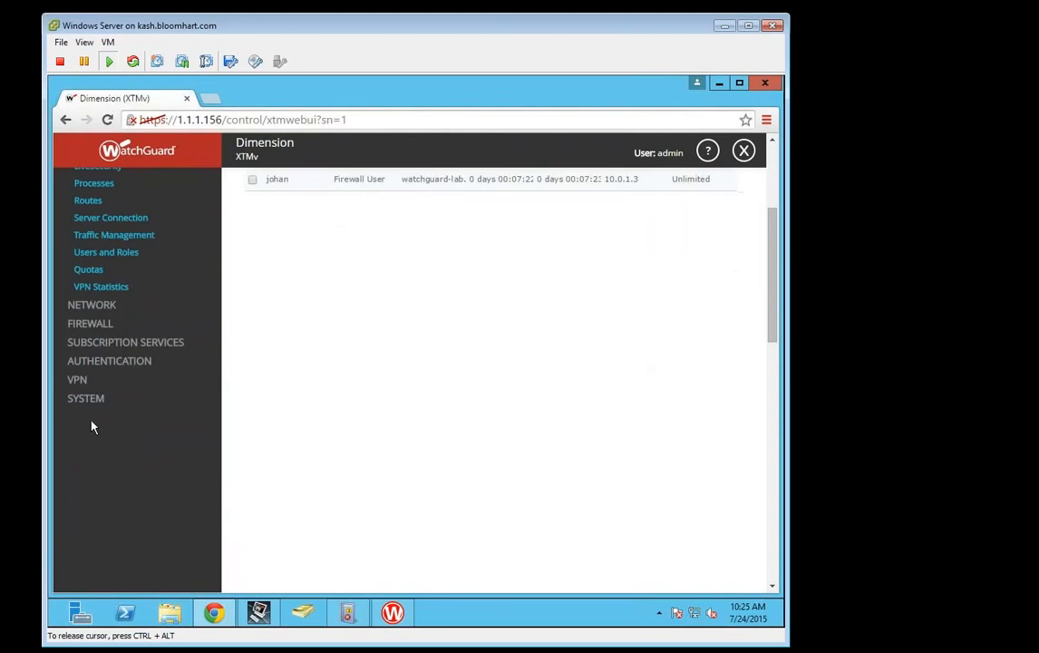
left_click(80, 363)
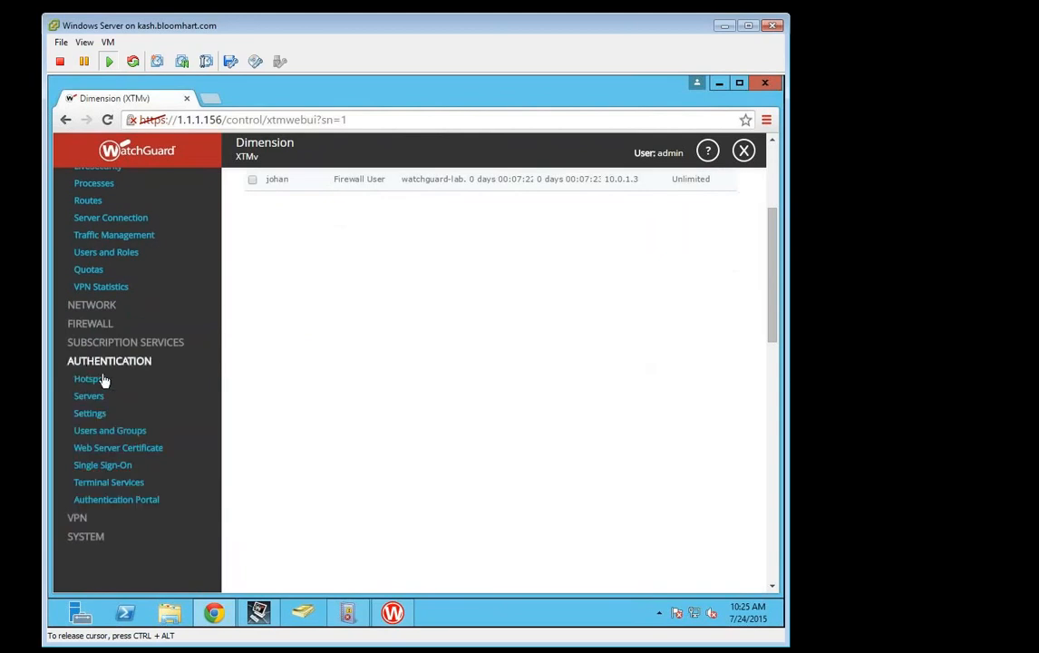
left_click(102, 465)
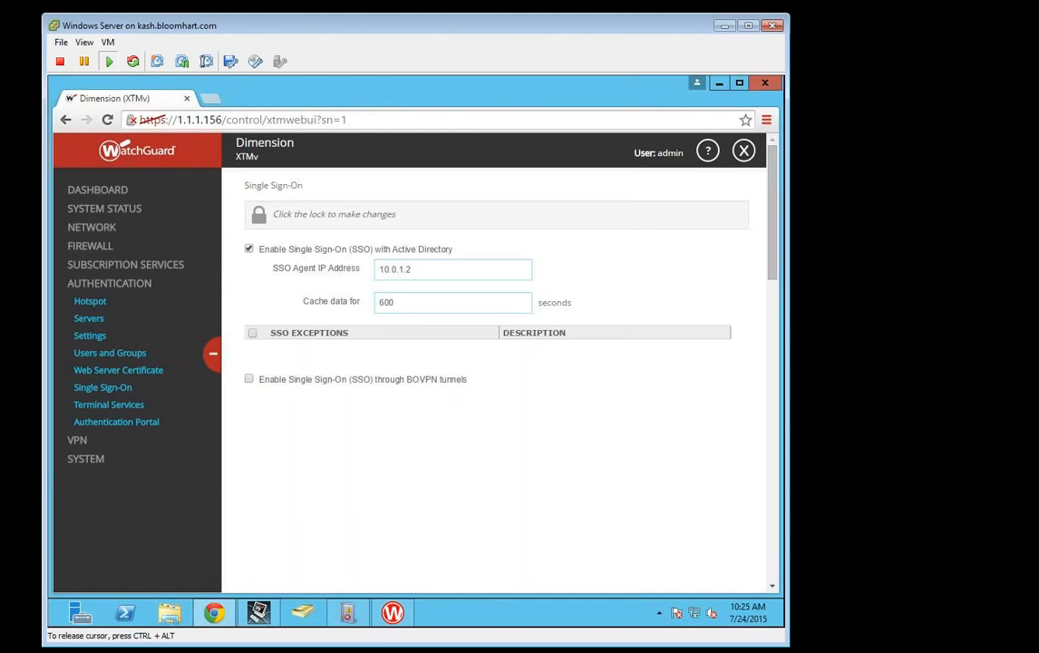
Step: On the unlocked Terminal Services page, enable support, add agent IP 10.0.1.1, and save
left_click(100, 406)
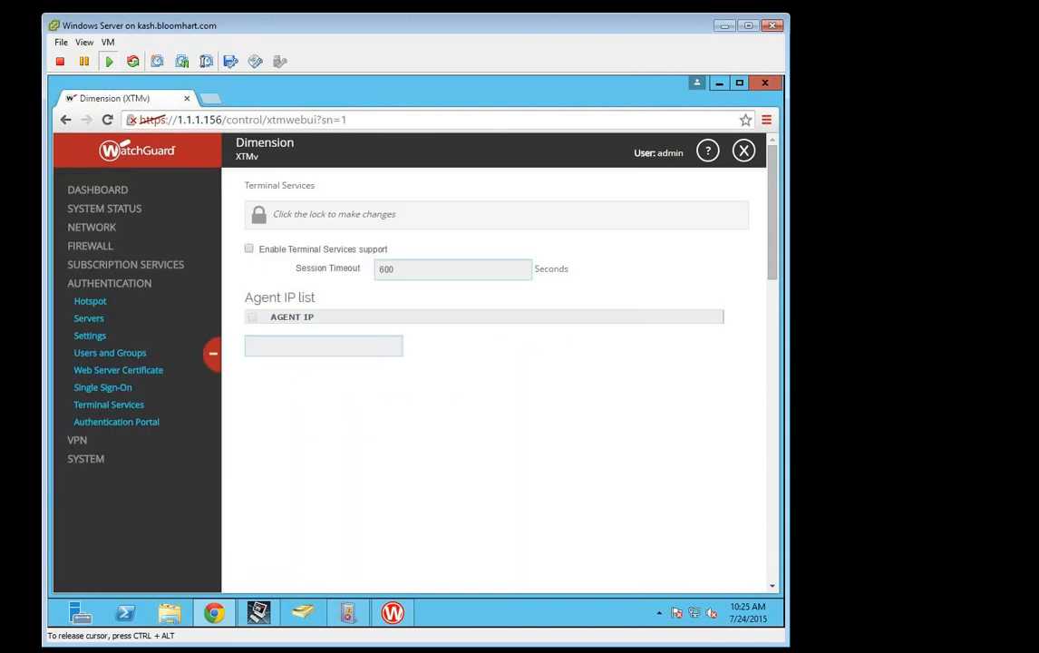
left_click(258, 214)
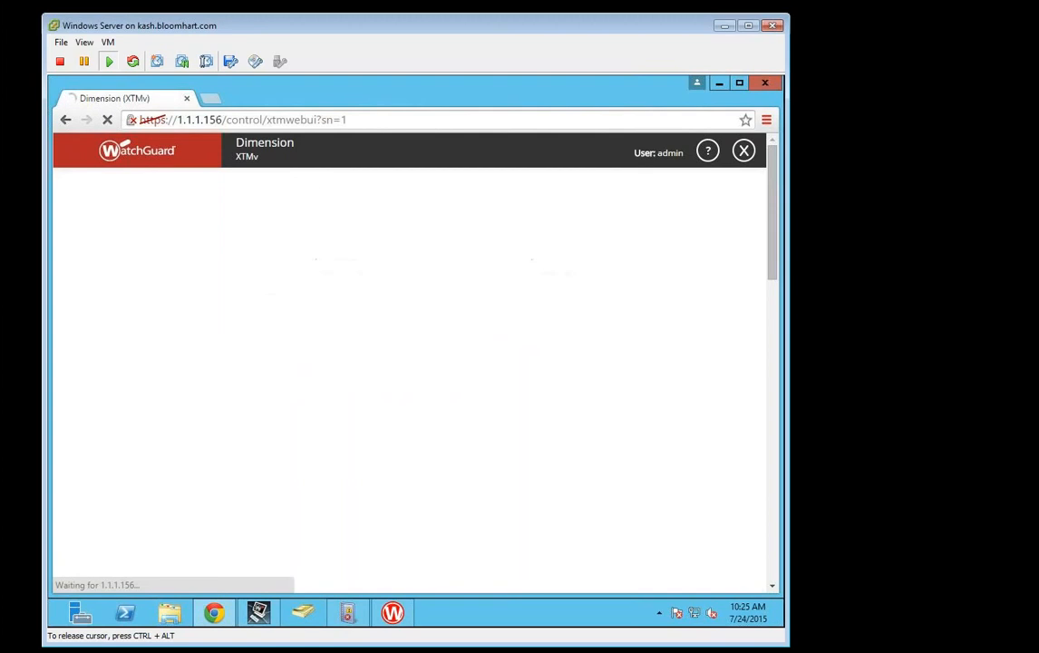
left_click(250, 249)
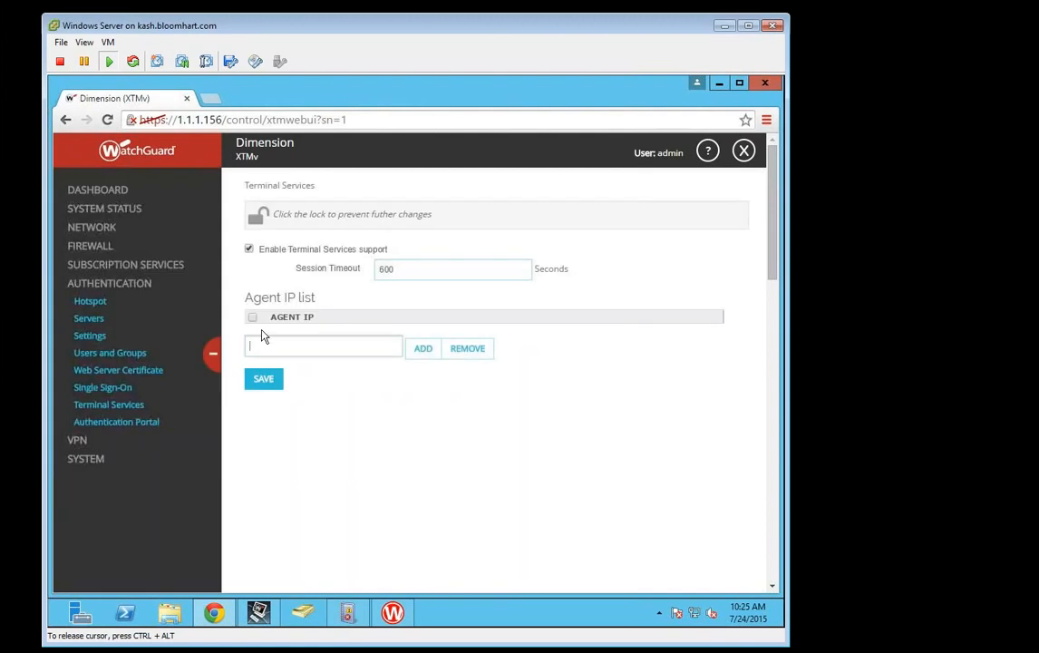
left_click(284, 349)
type("10.0.1.1")
left_click(424, 349)
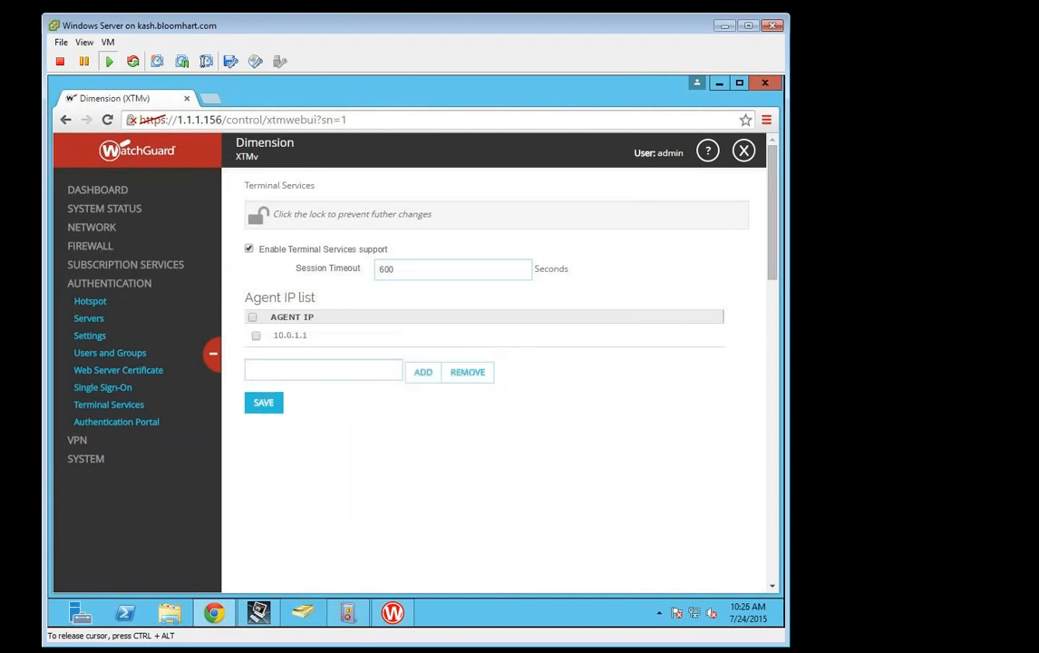
left_click(253, 409)
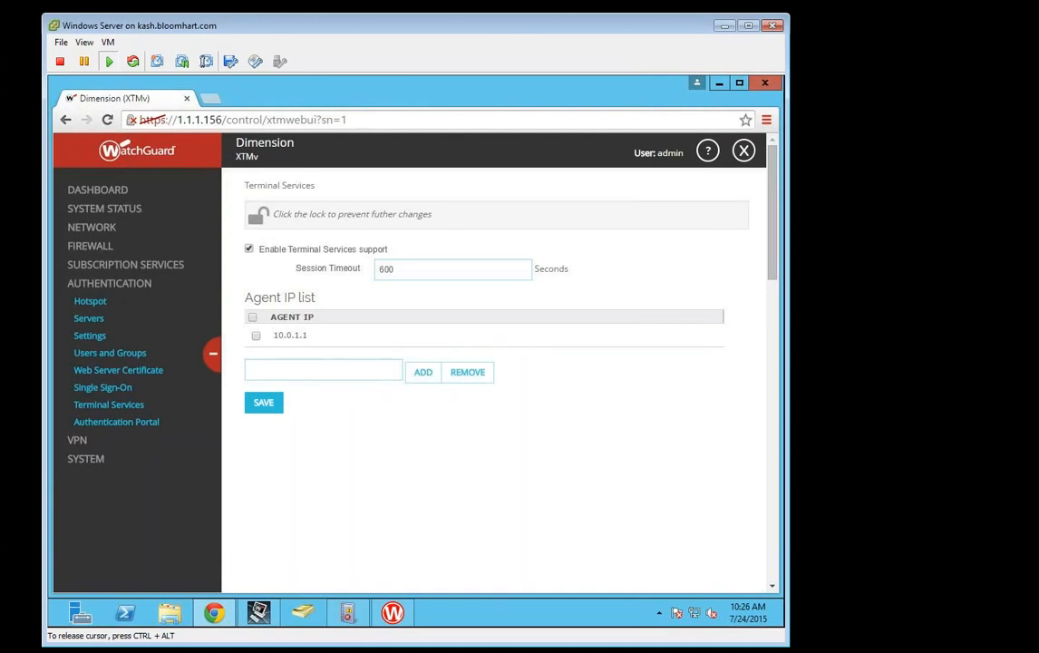